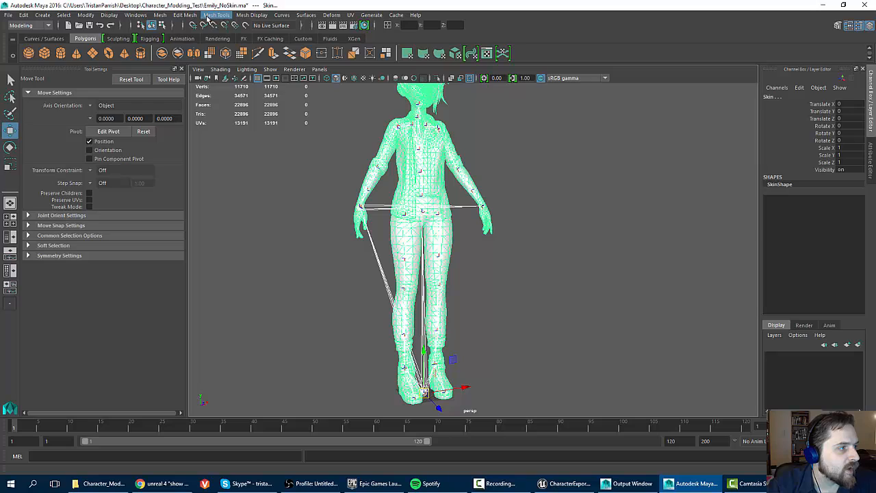
pyautogui.click(209, 17)
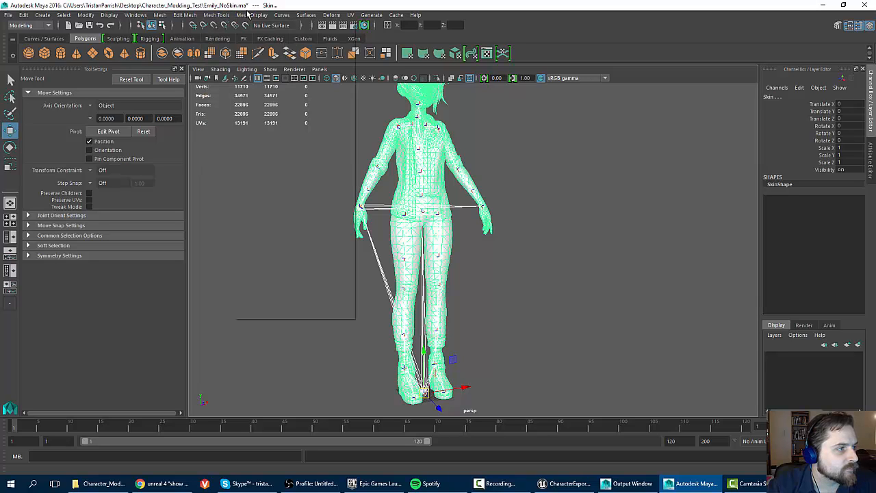
pyautogui.click(248, 14)
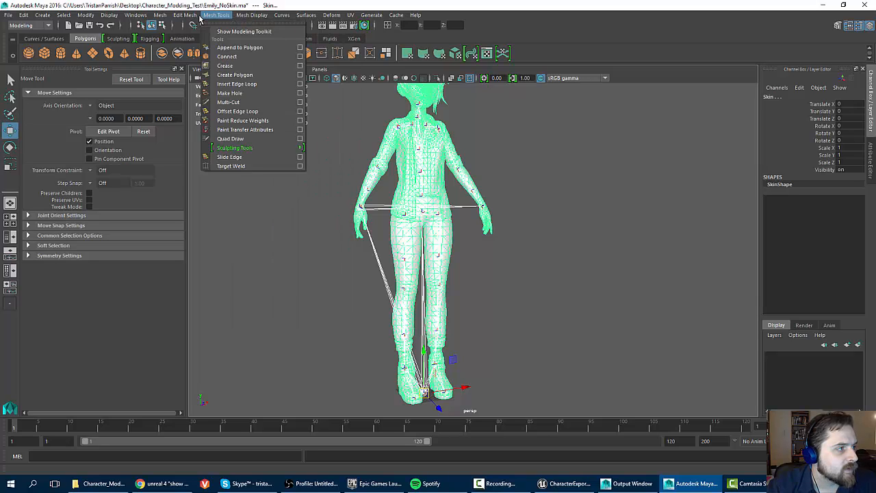
pyautogui.click(24, 25)
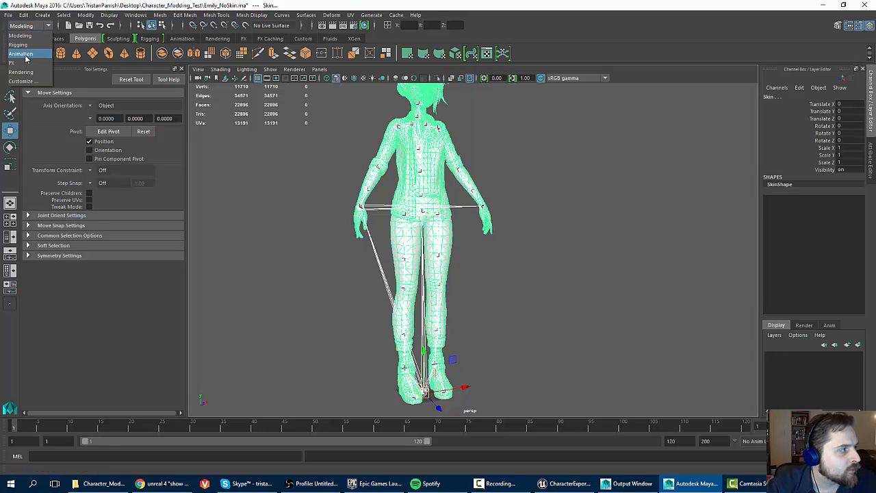
pyautogui.click(25, 59)
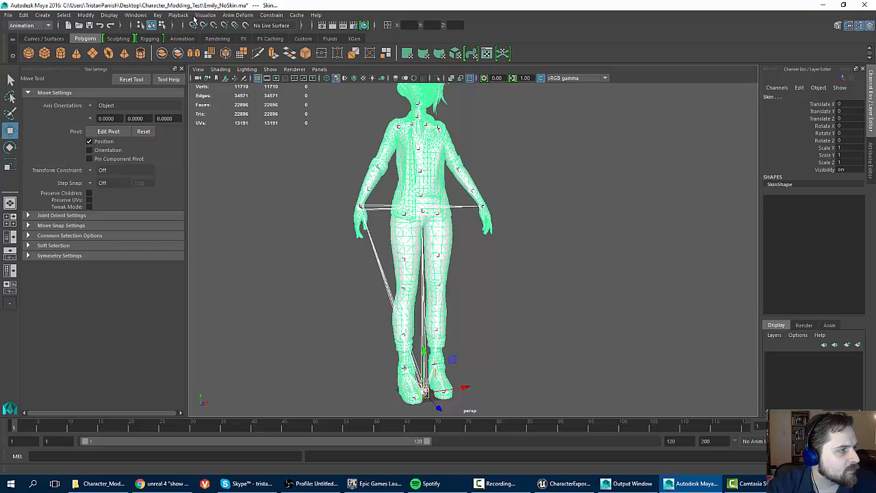
pyautogui.click(232, 16)
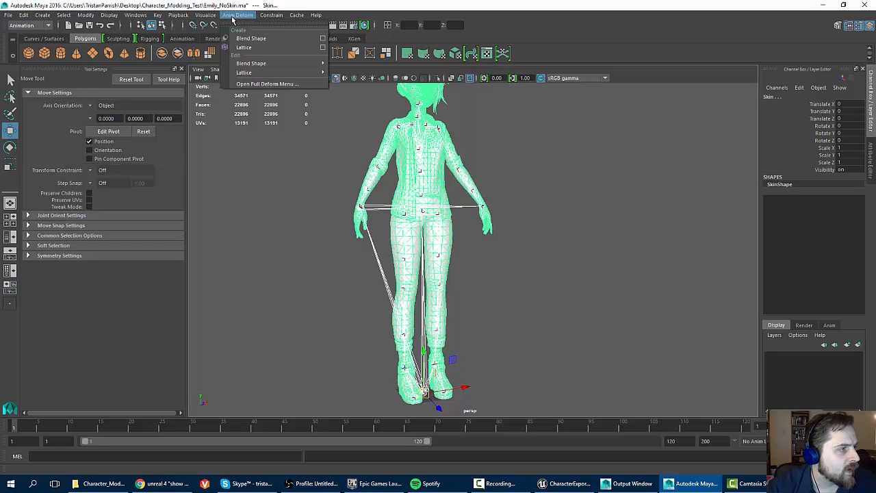
pyautogui.moveTo(199, 15)
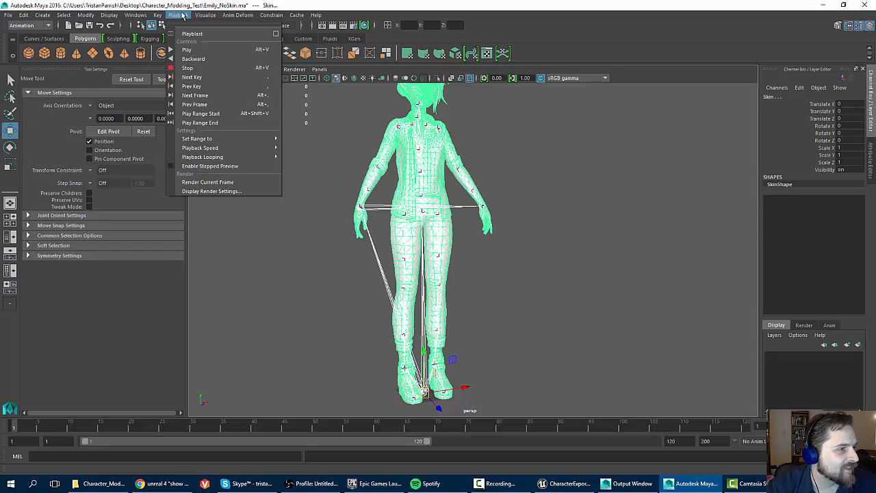
pyautogui.click(182, 15)
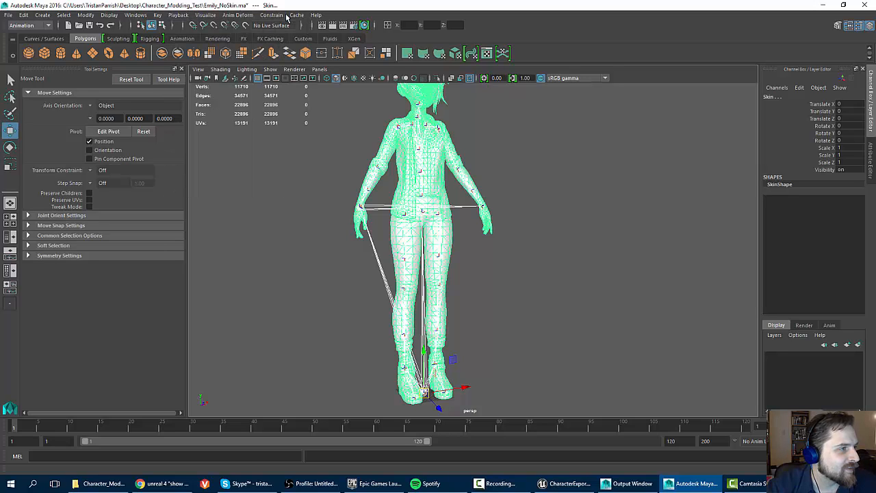
pyautogui.click(206, 16)
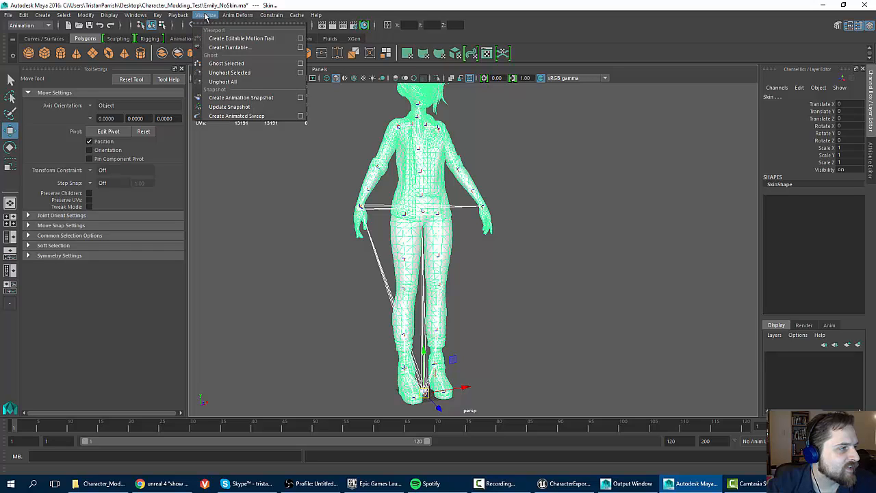
pyautogui.click(205, 15)
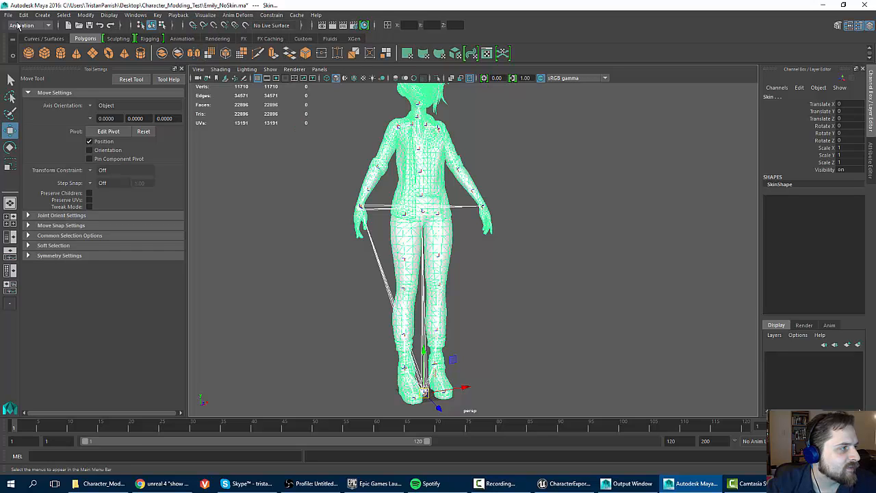
# Switch to the Rigging menu set and bind the selected skin mesh to the skeleton with Interactive Bind Skin
pyautogui.click(19, 26)
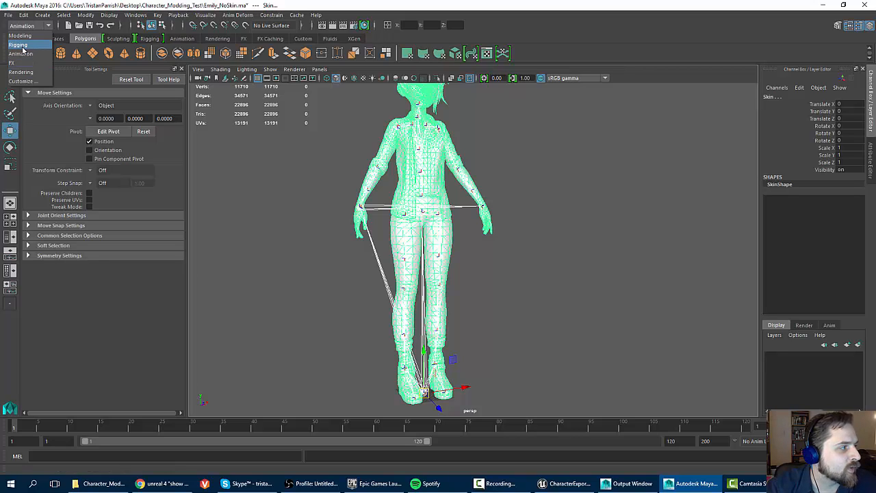
pyautogui.click(21, 45)
pyautogui.click(187, 15)
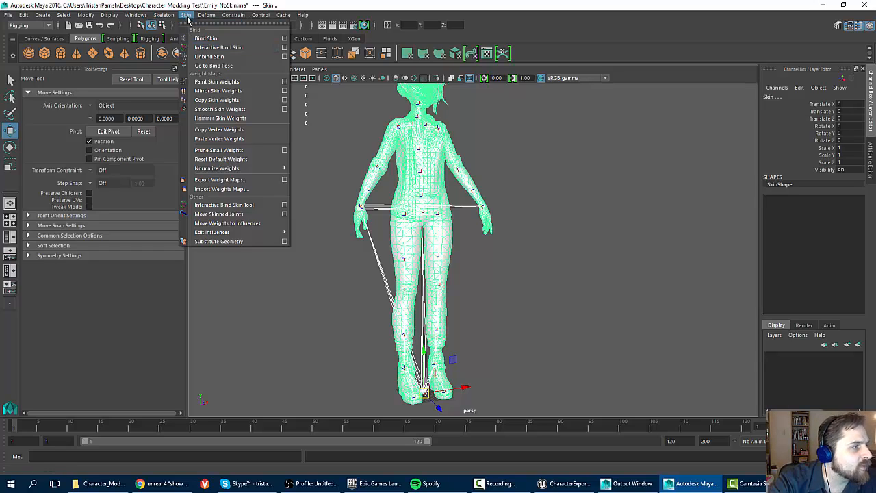
pyautogui.click(274, 50)
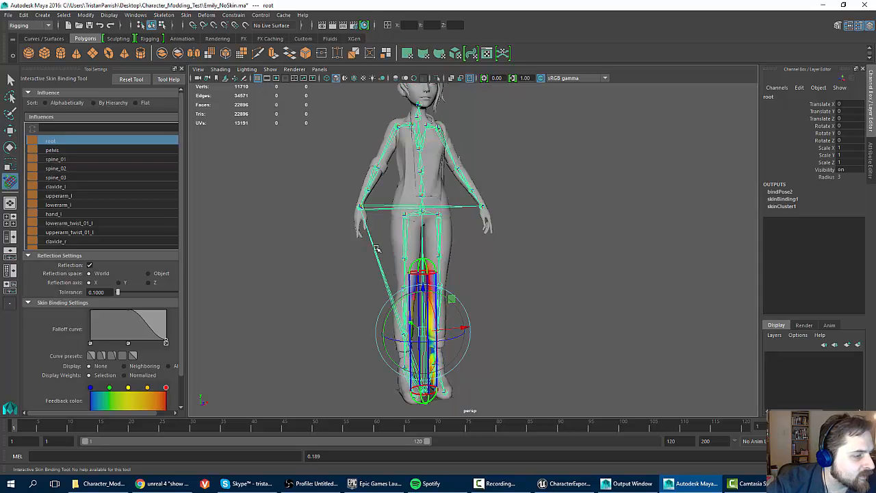
# Shorten the root influence volume by lowering its upper end from the thighs to the feet
pyautogui.click(415, 317)
pyautogui.scroll(2, 410, 313)
pyautogui.keyDown('alt'); pyautogui.moveTo(409, 304); pyautogui.dragTo(395, 231, button='middle'); pyautogui.keyUp('alt')
pyautogui.moveTo(351, 231)
pyautogui.keyDown('alt'); pyautogui.mouseDown()
pyautogui.moveTo(308, 237)
pyautogui.moveTo(344, 225)
pyautogui.mouseUp(); pyautogui.keyUp('alt')
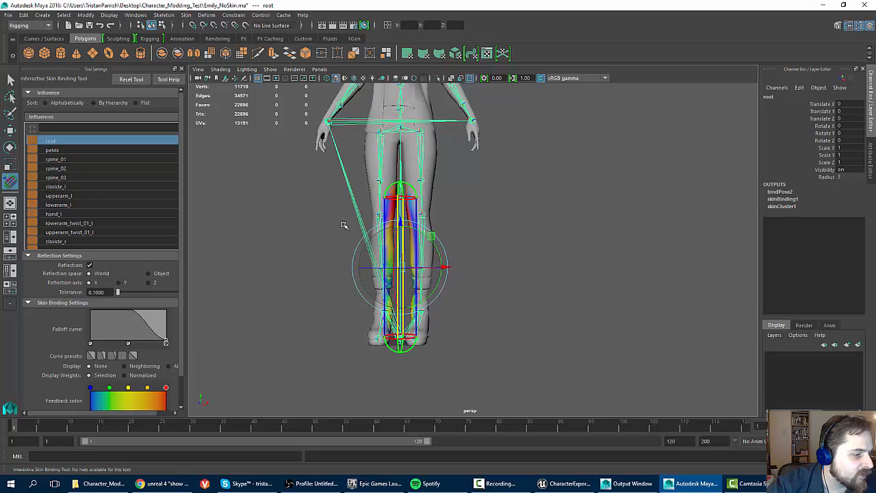
pyautogui.scroll(3, 344, 225)
pyautogui.keyDown('alt'); pyautogui.moveTo(343, 225); pyautogui.dragTo(414, 178, button='middle'); pyautogui.keyUp('alt')
pyautogui.keyDown('alt'); pyautogui.moveTo(414, 179); pyautogui.dragTo(412, 207); pyautogui.keyUp('alt')
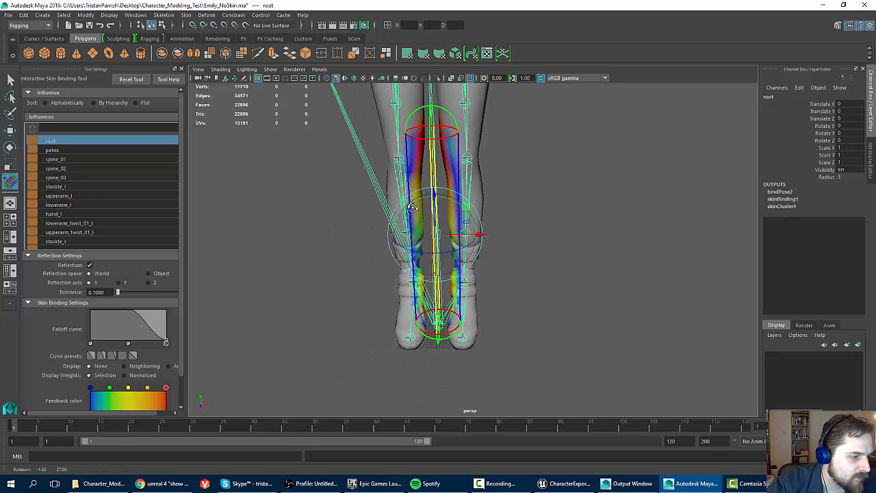
pyautogui.moveTo(447, 111); pyautogui.dragTo(435, 276)
# Shrink the radius of both the upper and lower ends of the root volume so it fits between the feet
pyautogui.keyDown('alt'); pyautogui.moveTo(425, 294); pyautogui.dragTo(444, 245, button='middle'); pyautogui.keyUp('alt')
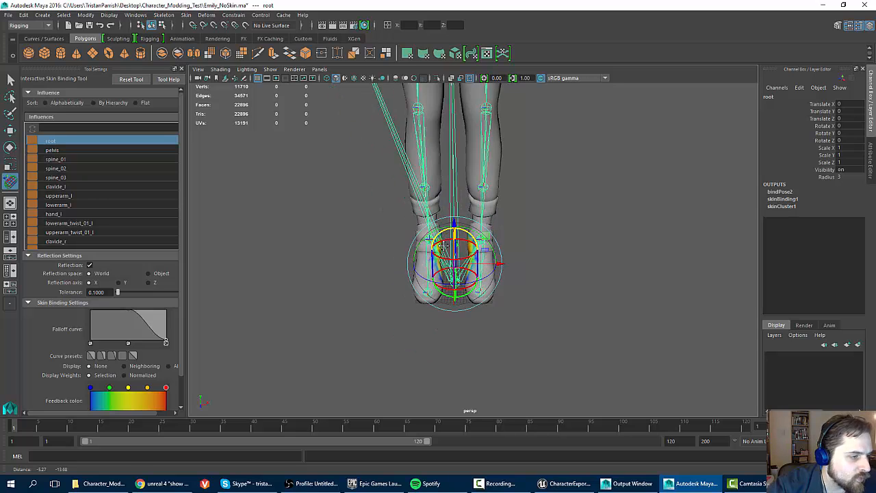
pyautogui.scroll(5, 443, 246)
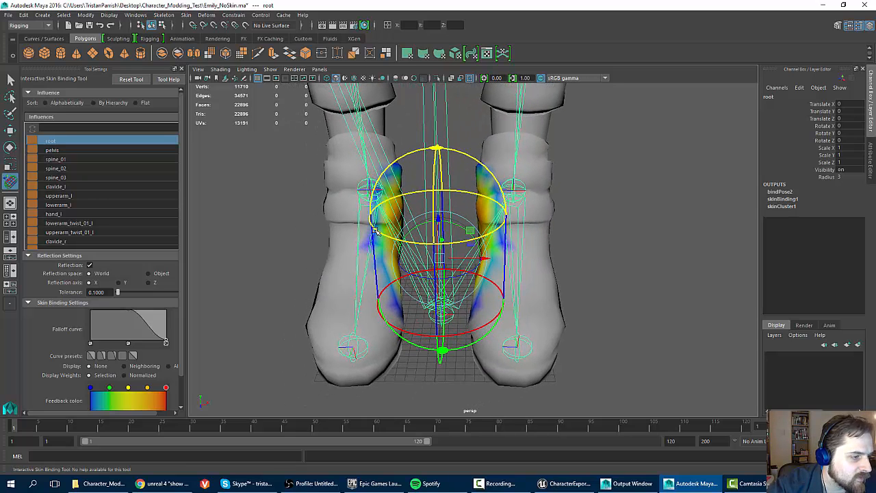
pyautogui.moveTo(375, 232); pyautogui.dragTo(307, 345)
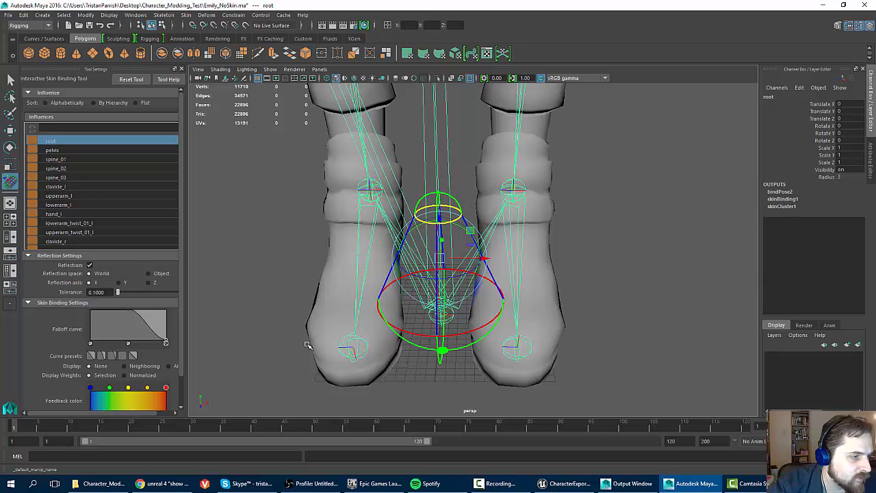
pyautogui.moveTo(404, 327); pyautogui.dragTo(343, 356)
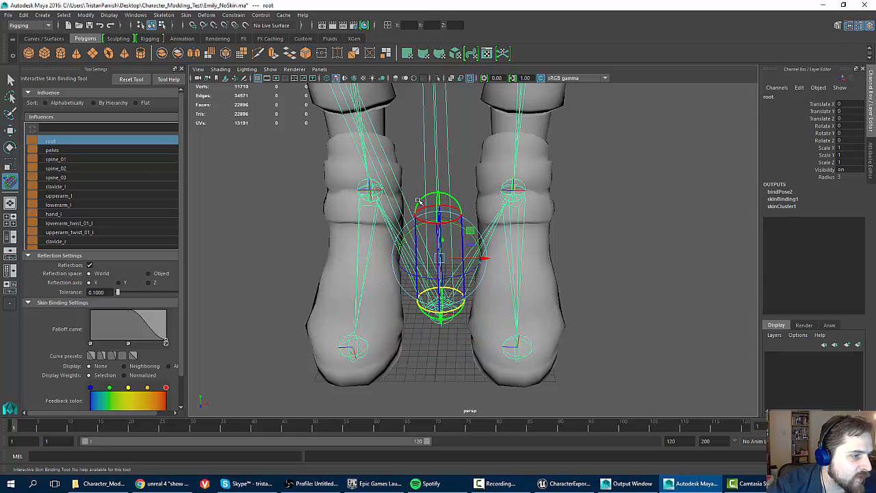
# Select the pelvis influence and shorten its volume by raising the lower end from the thighs to the hips
pyautogui.scroll(-4, 425, 241)
pyautogui.keyDown('alt'); pyautogui.moveTo(425, 241); pyautogui.dragTo(471, 318); pyautogui.keyUp('alt')
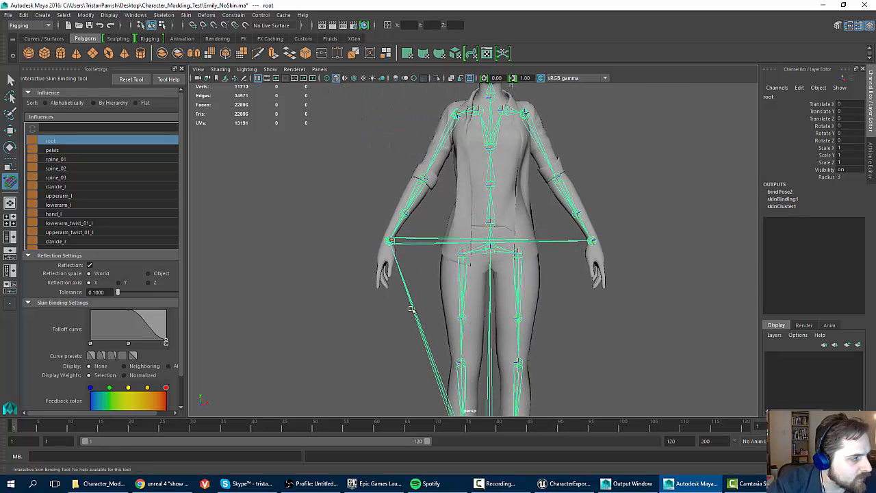
pyautogui.click(50, 150)
pyautogui.scroll(5, 451, 224)
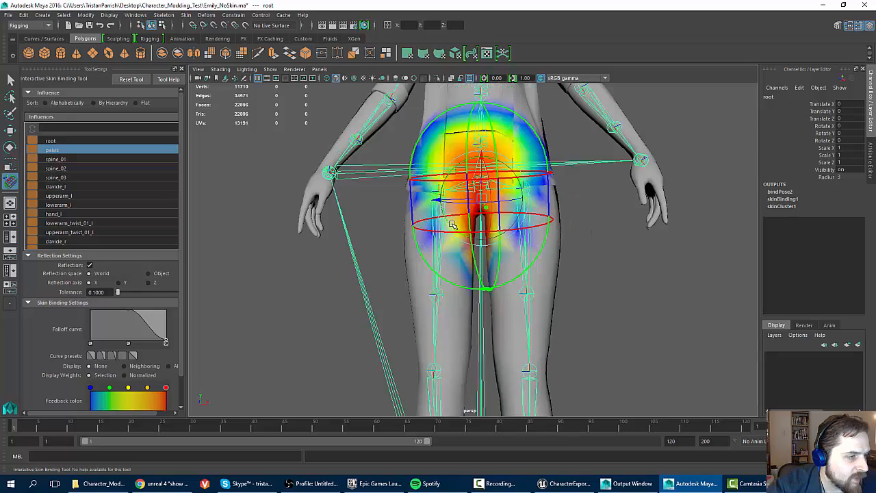
pyautogui.scroll(4, 452, 224)
pyautogui.keyDown('alt'); pyautogui.moveTo(450, 224); pyautogui.dragTo(473, 246); pyautogui.keyUp('alt')
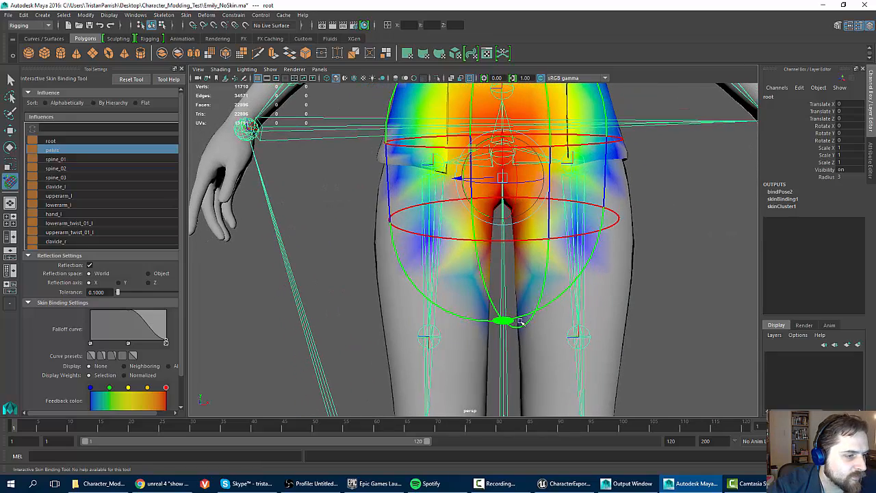
pyautogui.moveTo(519, 322); pyautogui.dragTo(520, 254)
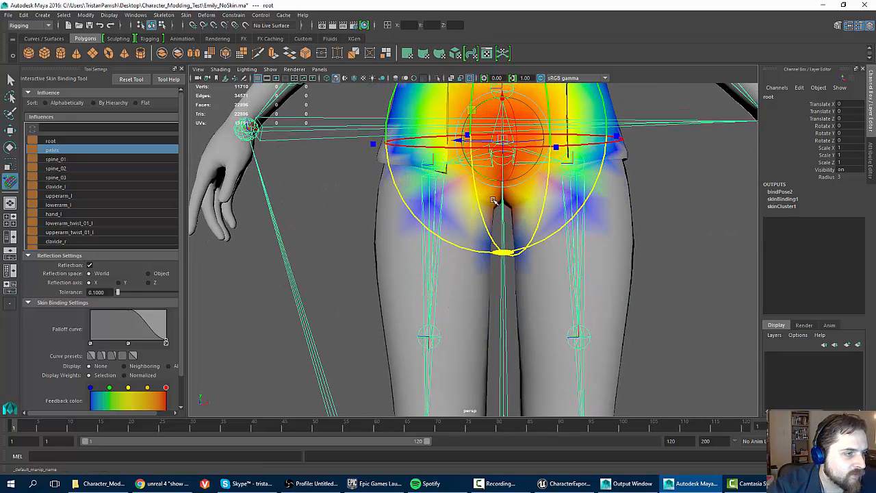
# Try reshaping the pelvis influence volume, including its upper end, and undo the changes
pyautogui.scroll(-4, 492, 200)
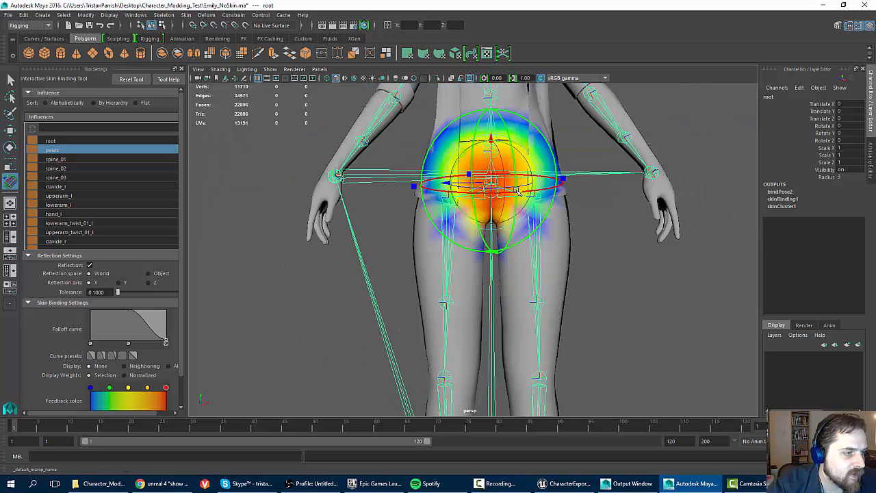
pyautogui.moveTo(510, 196)
pyautogui.mouseDown()
pyautogui.moveTo(501, 197)
pyautogui.moveTo(507, 197)
pyautogui.mouseUp()
pyautogui.keyDown('alt'); pyautogui.moveTo(448, 204); pyautogui.dragTo(461, 233); pyautogui.keyUp('alt')
pyautogui.scroll(3, 465, 236)
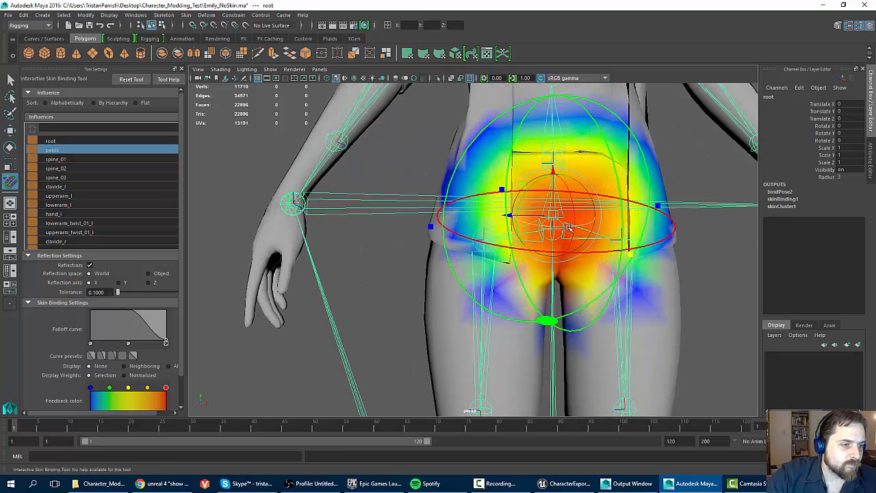
pyautogui.keyDown('alt'); pyautogui.moveTo(568, 229); pyautogui.dragTo(591, 317); pyautogui.keyUp('alt')
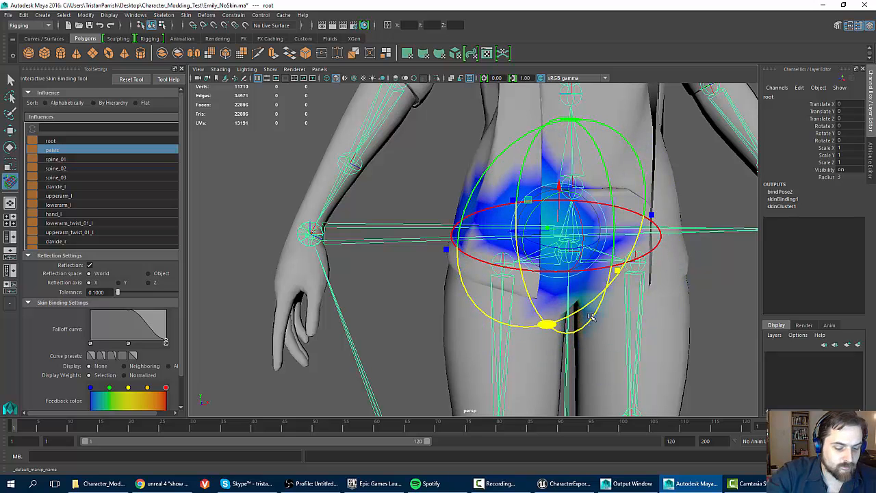
pyautogui.hotkey('ctrl', 'z')
pyautogui.hotkey('ctrl', 'z')
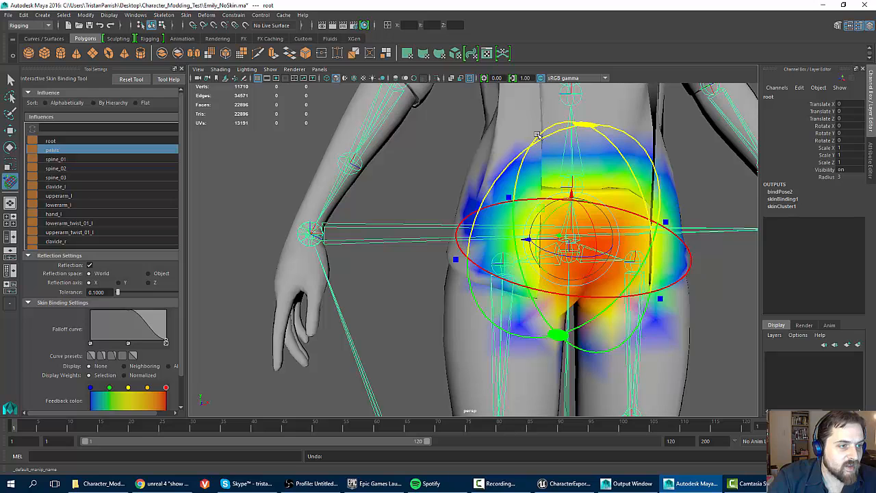
pyautogui.moveTo(539, 137); pyautogui.dragTo(537, 111)
pyautogui.hotkey('ctrl', 'z')
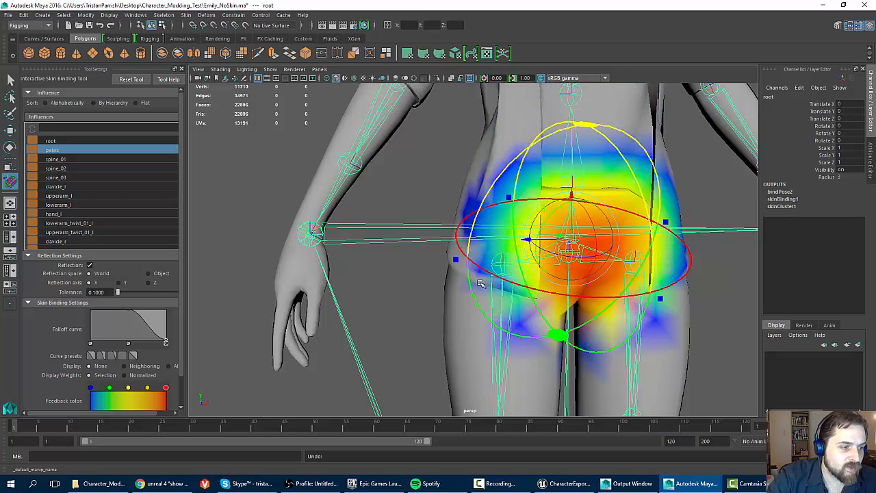
# Reduce the radius of the pelvis influence volume slightly so it covers less of the outer hips
pyautogui.moveTo(484, 268); pyautogui.dragTo(461, 287)
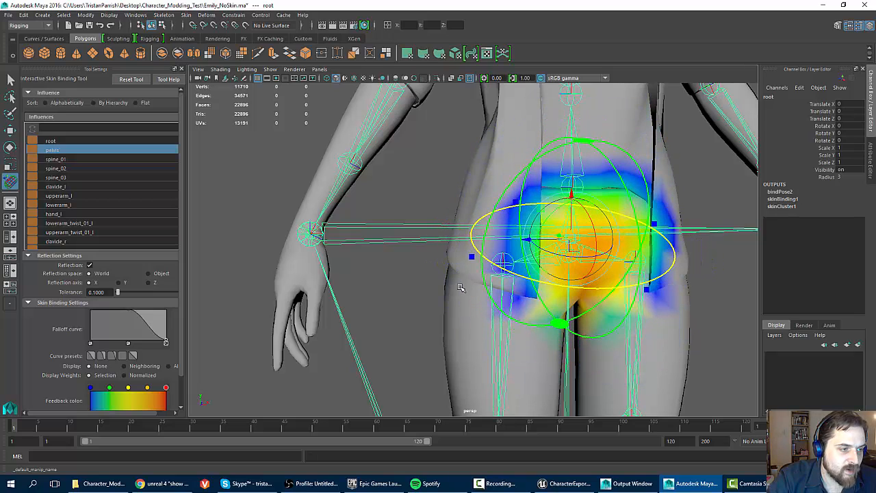
pyautogui.keyDown('alt'); pyautogui.moveTo(502, 237); pyautogui.dragTo(490, 225); pyautogui.keyUp('alt')
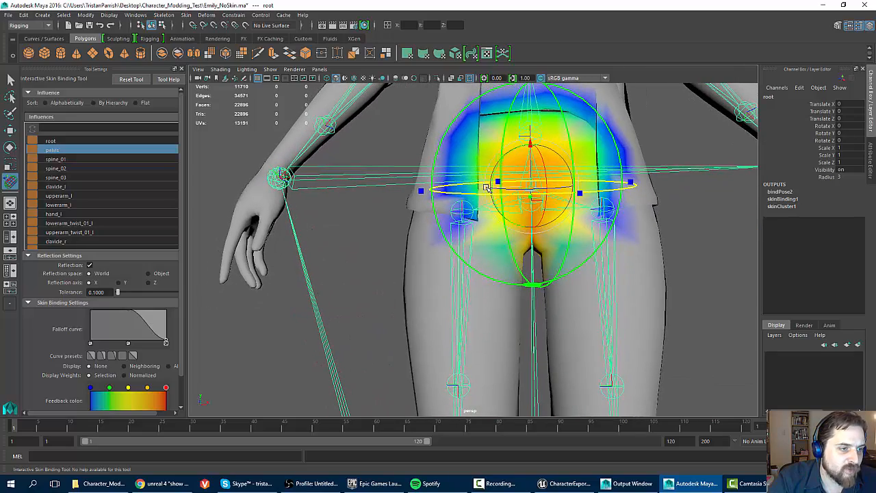
pyautogui.keyDown('alt'); pyautogui.moveTo(485, 188); pyautogui.dragTo(486, 229, button='middle'); pyautogui.keyUp('alt')
pyautogui.scroll(-5, 485, 228)
pyautogui.moveTo(486, 220)
pyautogui.keyDown('alt'); pyautogui.mouseDown()
pyautogui.moveTo(460, 227)
pyautogui.moveTo(471, 230)
pyautogui.moveTo(485, 210)
pyautogui.mouseUp(); pyautogui.keyUp('alt')
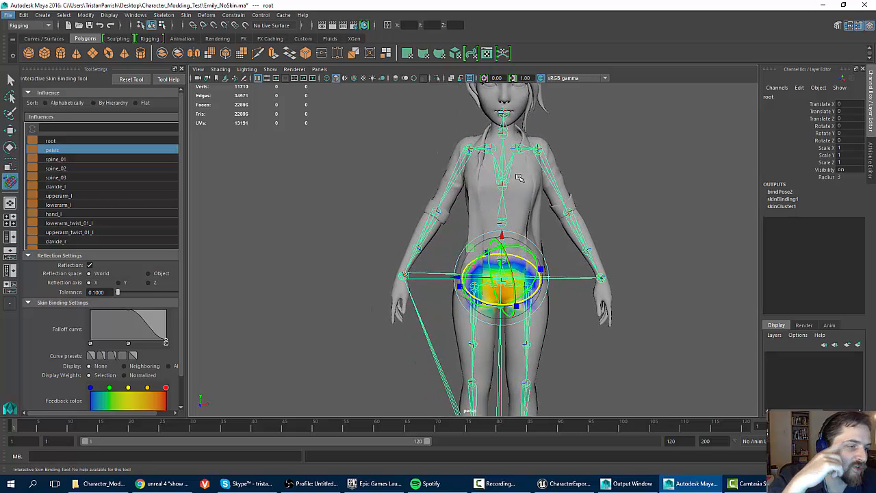
# Select the spine_02 influence and narrow its volume slightly around the torso, away from the upper arms
pyautogui.click(67, 159)
pyautogui.moveTo(427, 266)
pyautogui.keyDown('alt'); pyautogui.mouseDown()
pyautogui.moveTo(415, 251)
pyautogui.moveTo(424, 257)
pyautogui.mouseUp(); pyautogui.keyUp('alt')
pyautogui.click(60, 169)
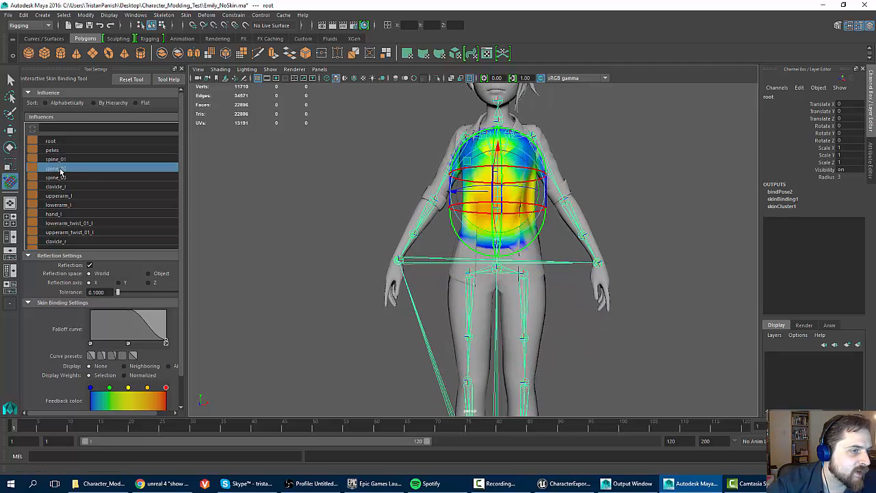
pyautogui.scroll(5, 404, 179)
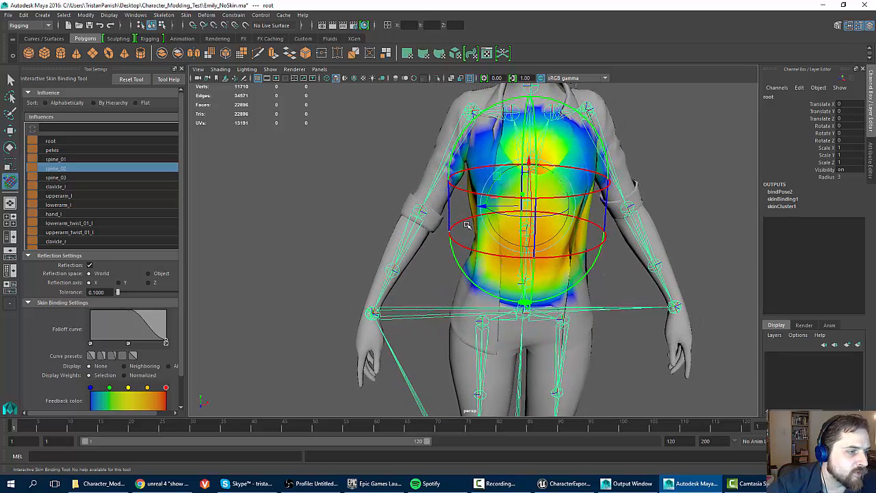
pyautogui.moveTo(450, 209); pyautogui.dragTo(462, 209)
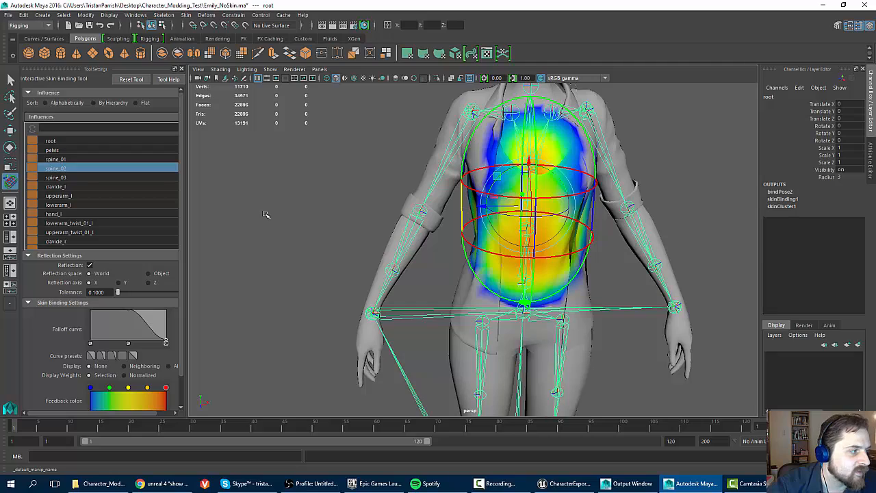
# Select the spine_03 influence and narrow its volume around the chest so it covers less of the upper arms
pyautogui.click(55, 159)
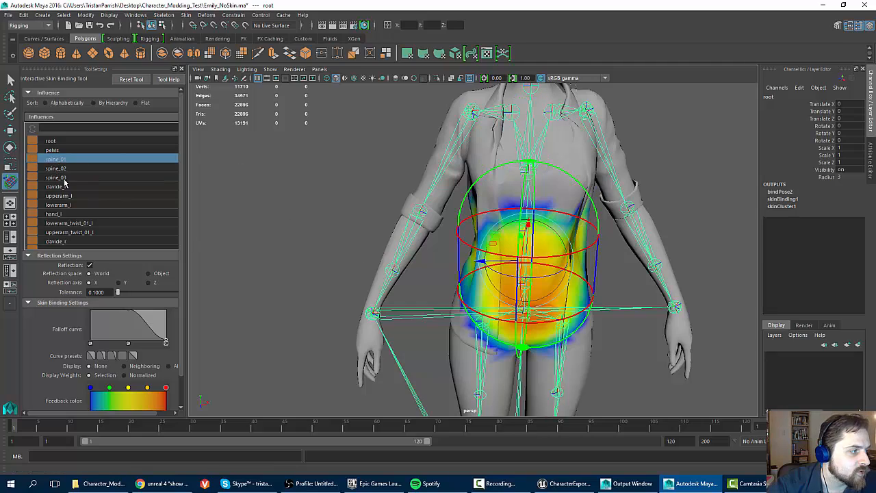
pyautogui.click(55, 177)
pyautogui.press('f')
pyautogui.keyDown('alt'); pyautogui.moveTo(453, 213); pyautogui.dragTo(447, 173); pyautogui.keyUp('alt')
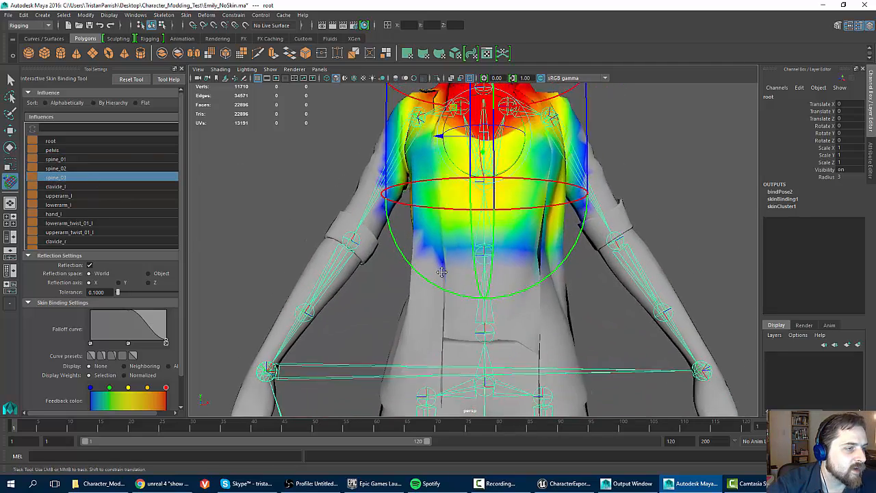
pyautogui.scroll(-3, 449, 204)
pyautogui.keyDown('alt'); pyautogui.moveTo(449, 205); pyautogui.dragTo(453, 254, button='middle'); pyautogui.keyUp('alt')
pyautogui.moveTo(403, 195); pyautogui.dragTo(420, 194)
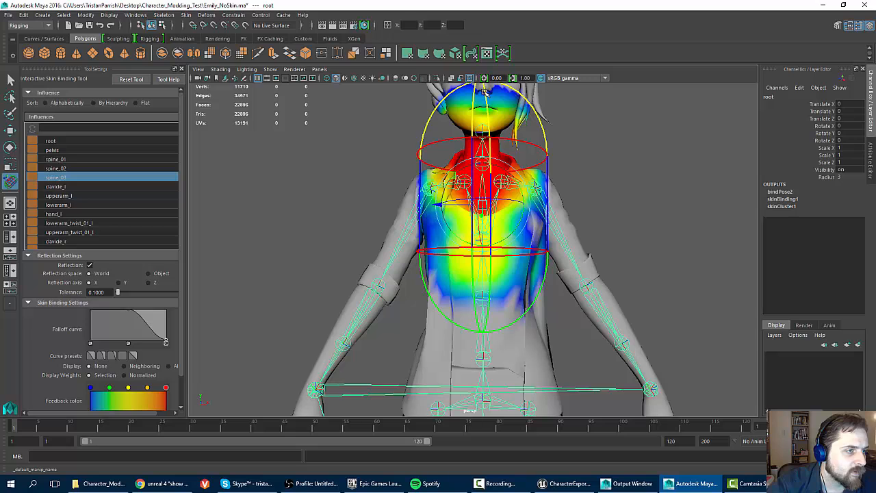
# Lower the upper end of the spine_03 volume from the face to the base of the neck
pyautogui.moveTo(484, 92); pyautogui.dragTo(483, 154)
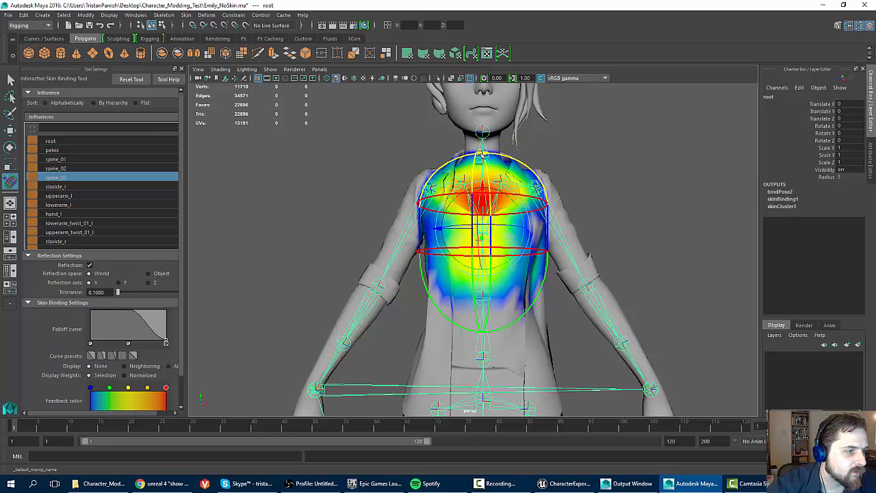
pyautogui.click(460, 331)
pyautogui.moveTo(485, 229)
pyautogui.keyDown('alt'); pyautogui.mouseDown()
pyautogui.moveTo(410, 236)
pyautogui.moveTo(493, 233)
pyautogui.mouseUp(); pyautogui.keyUp('alt')
# Select the clavicle_l influence and reduce the radius of its volume around the neck and shoulder
pyautogui.click(54, 184)
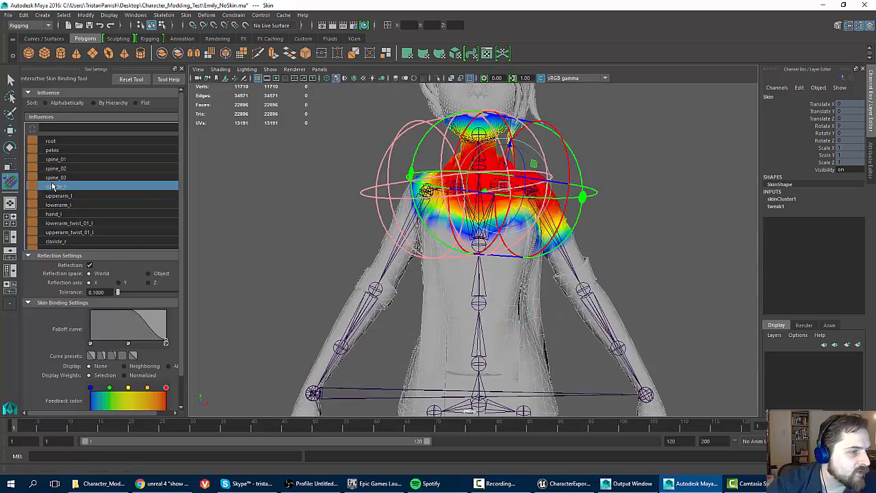
pyautogui.keyDown('alt'); pyautogui.moveTo(412, 175); pyautogui.dragTo(424, 180); pyautogui.keyUp('alt')
pyautogui.scroll(2, 518, 133)
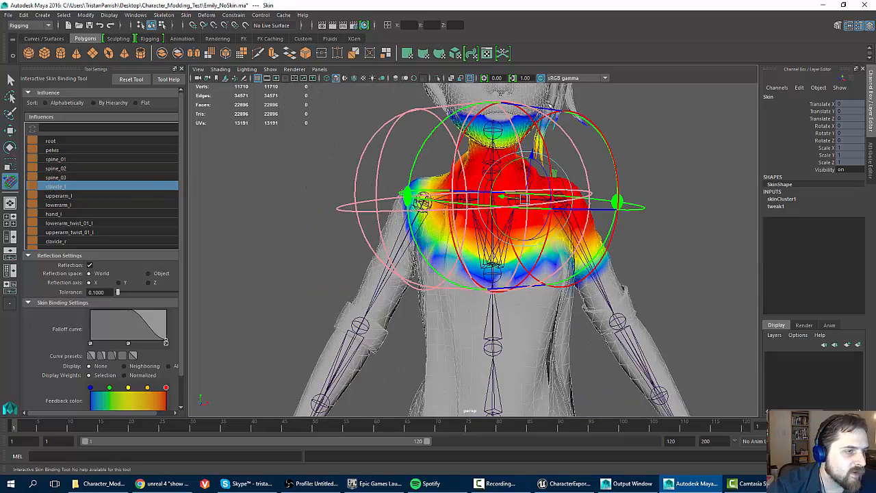
pyautogui.moveTo(590, 119); pyautogui.dragTo(496, 148)
pyautogui.scroll(4, 505, 163)
pyautogui.scroll(-3, 489, 162)
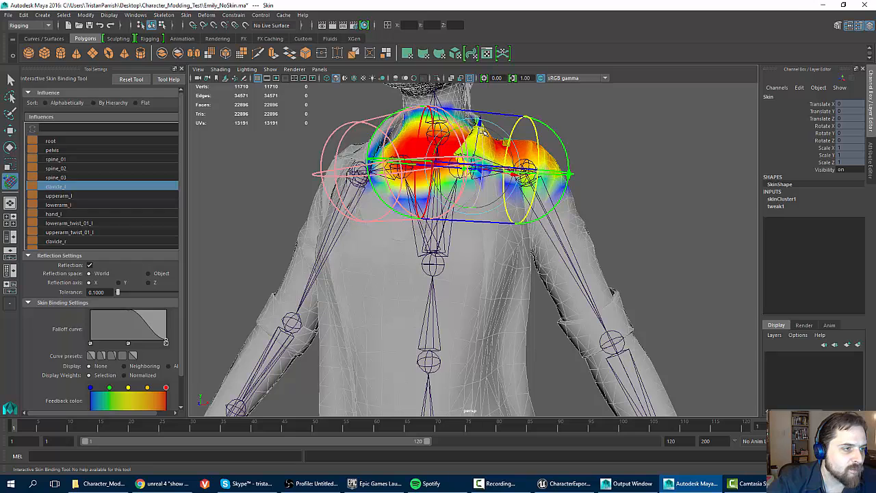
pyautogui.keyDown('alt'); pyautogui.moveTo(480, 127); pyautogui.dragTo(435, 131); pyautogui.keyUp('alt')
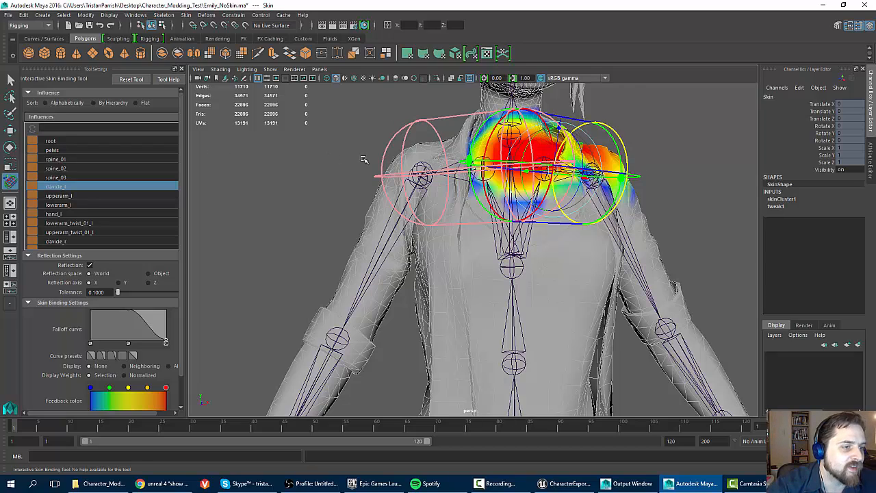
pyautogui.keyDown('alt'); pyautogui.moveTo(498, 179); pyautogui.dragTo(378, 187); pyautogui.keyUp('alt')
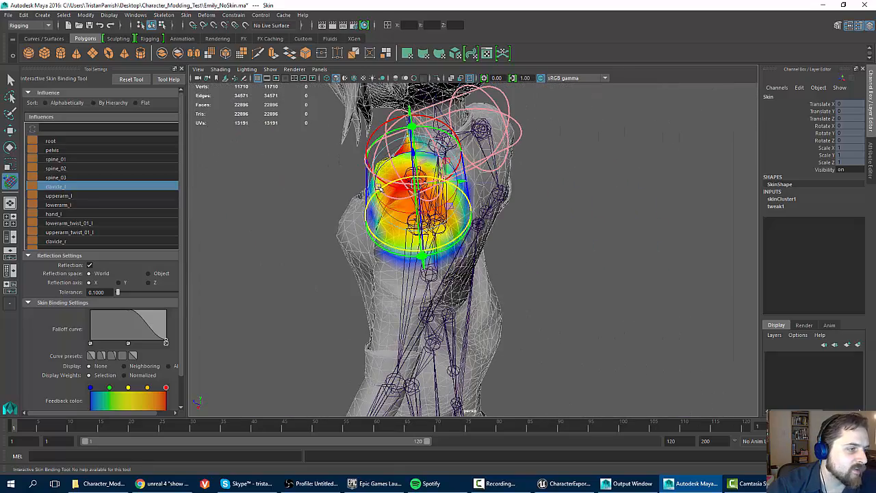
# Undo the accidental deselection, reselect the clavicle_l influence and reposition its volume slightly over the shoulder
pyautogui.click(385, 196)
pyautogui.hotkey('ctrl', 'z')
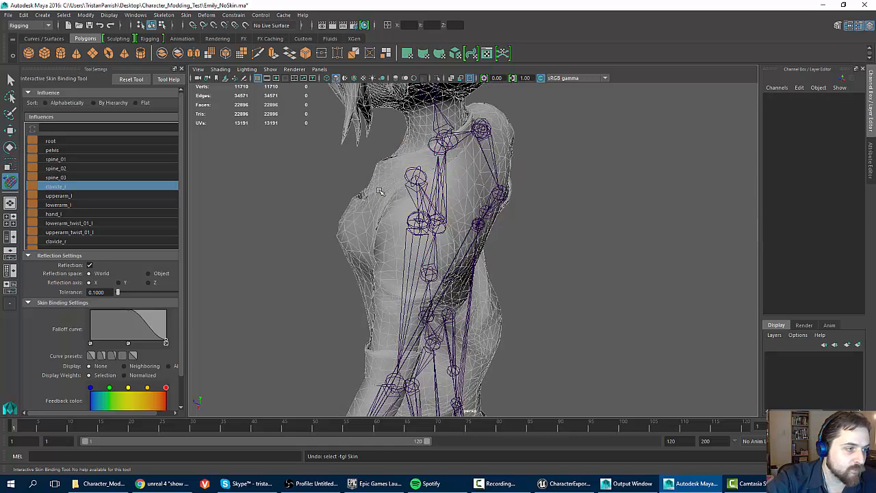
pyautogui.click(57, 195)
pyautogui.click(56, 186)
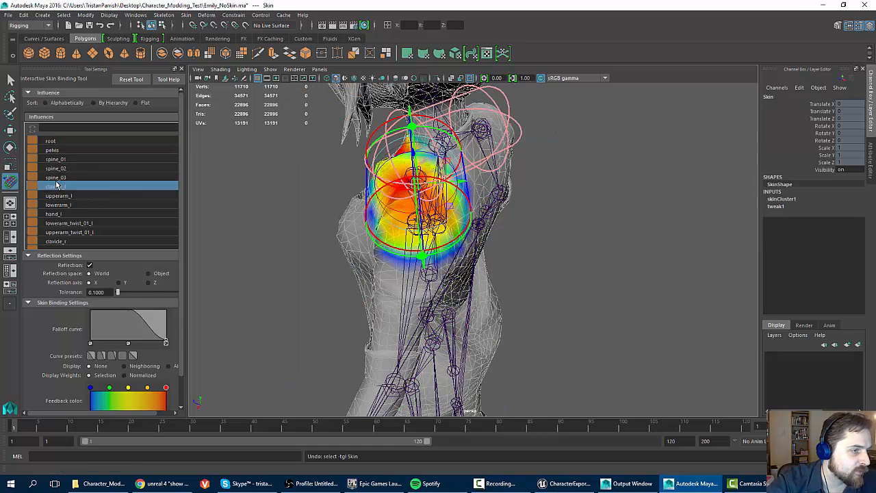
pyautogui.keyDown('alt'); pyautogui.moveTo(378, 183); pyautogui.dragTo(456, 189); pyautogui.keyUp('alt')
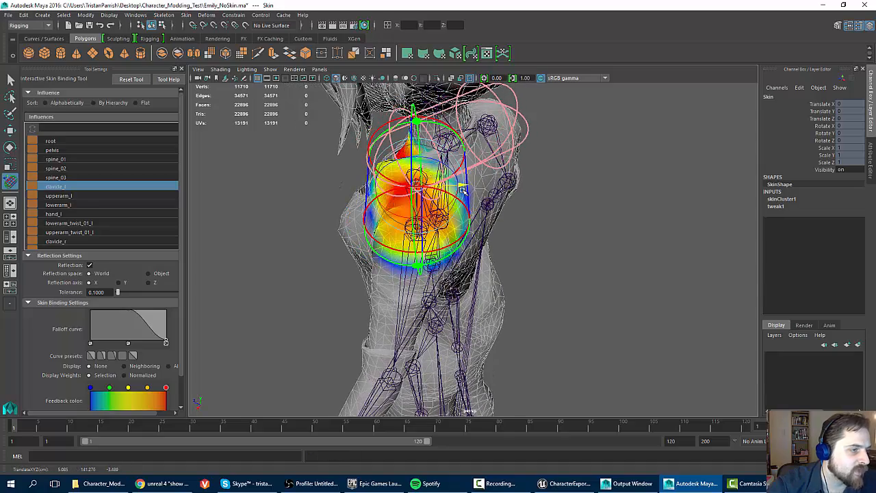
# Shorten the clavicle_l volume by pulling its inner end across the chest toward its own shoulder
pyautogui.keyDown('alt'); pyautogui.moveTo(369, 179); pyautogui.dragTo(457, 163); pyautogui.keyUp('alt')
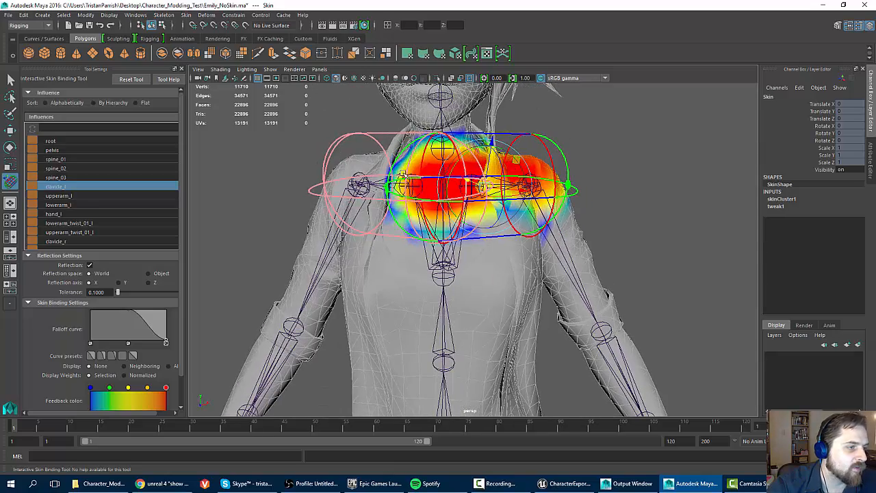
pyautogui.moveTo(388, 184); pyautogui.dragTo(470, 209)
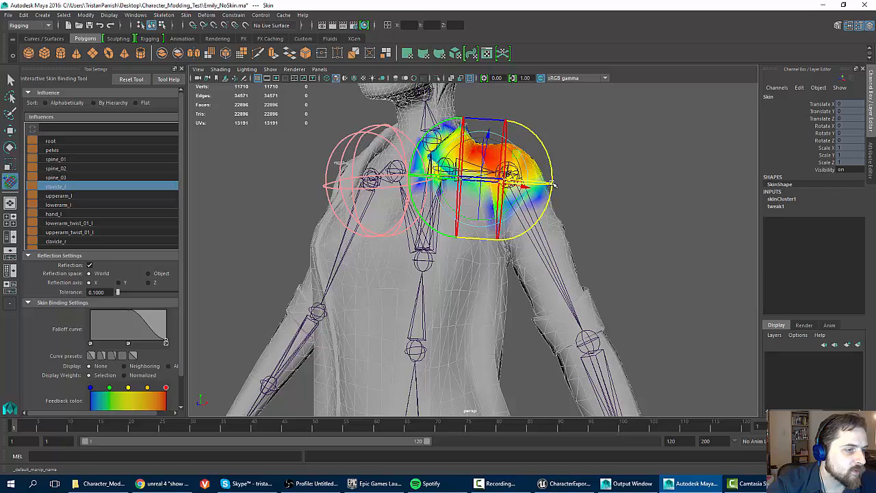
pyautogui.moveTo(546, 182); pyautogui.dragTo(354, 207)
# Select the upperarm_l influence and frame its volume from the head down to the forearm
pyautogui.click(68, 196)
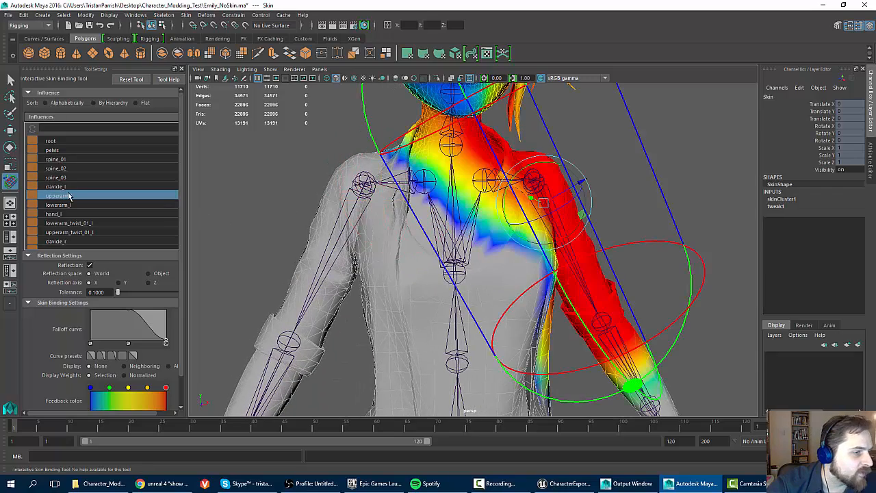
pyautogui.scroll(-5, 341, 212)
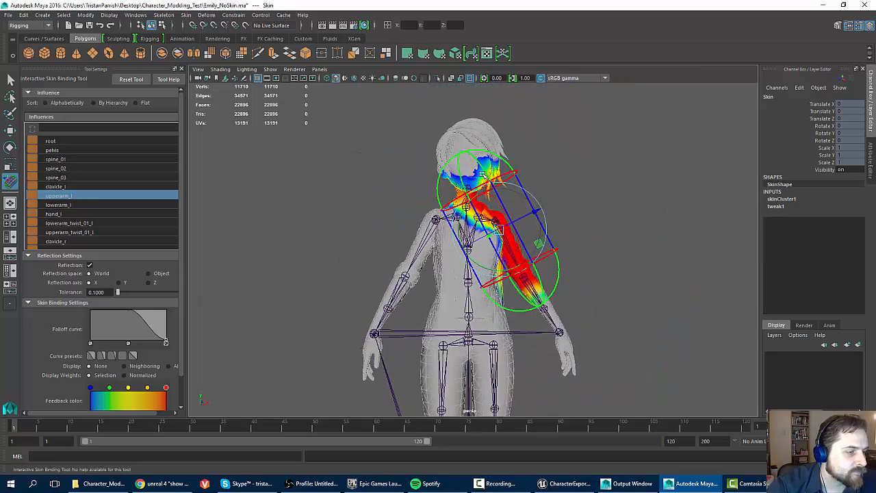
pyautogui.scroll(3, 416, 180)
pyautogui.scroll(3, 432, 180)
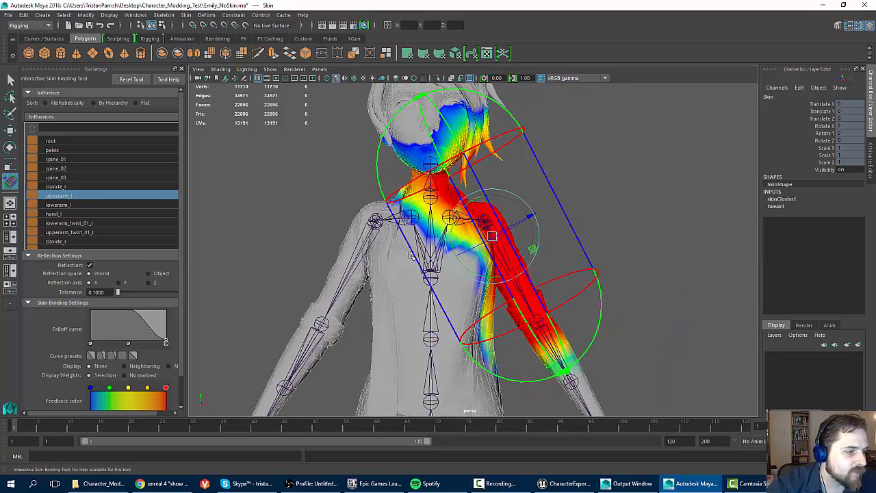
pyautogui.moveTo(411, 256); pyautogui.dragTo(464, 244)
pyautogui.hotkey('ctrl', 'z')
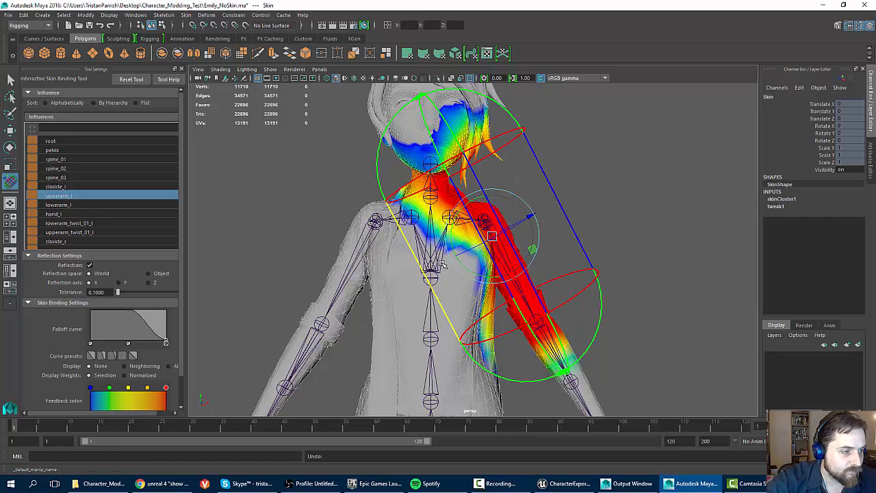
pyautogui.hotkey('shift', 'z')
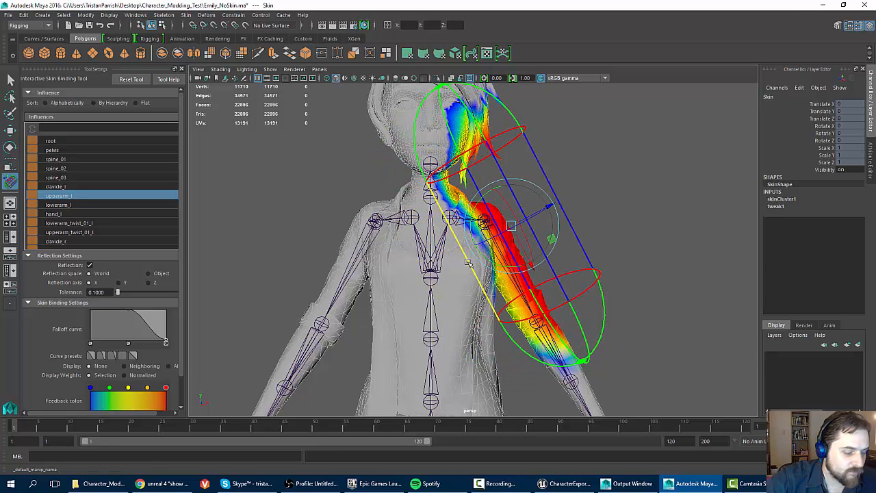
pyautogui.hotkey('ctrl', 'z')
# Shrink the upperarm_l volume to fit the upper arm, with its lower end just past the elbow
pyautogui.moveTo(506, 146); pyautogui.dragTo(425, 222)
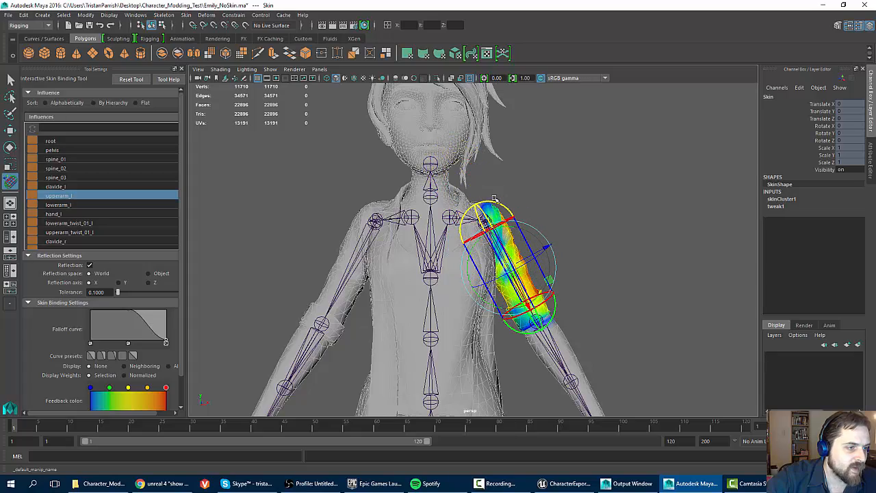
pyautogui.moveTo(553, 248)
pyautogui.keyDown('alt'); pyautogui.mouseDown()
pyautogui.moveTo(520, 241)
pyautogui.moveTo(551, 243)
pyautogui.mouseUp(); pyautogui.keyUp('alt')
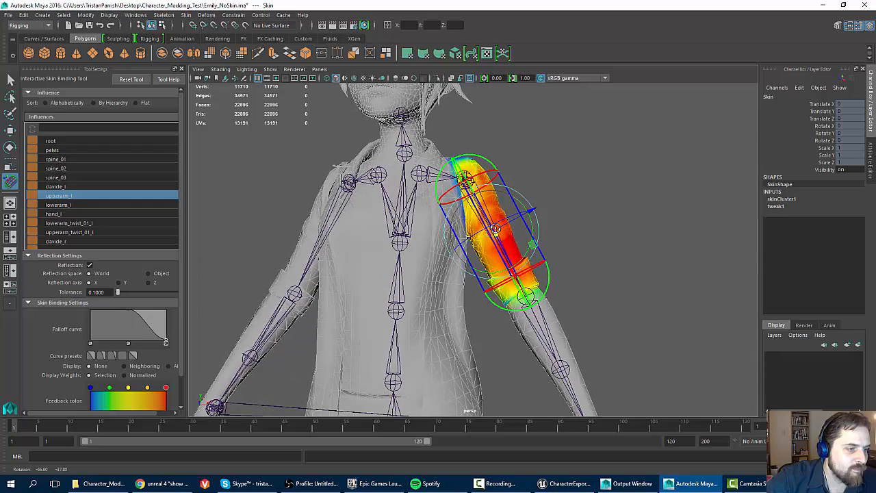
pyautogui.keyDown('alt'); pyautogui.moveTo(501, 267); pyautogui.dragTo(497, 202, button='middle'); pyautogui.keyUp('alt')
pyautogui.scroll(3, 498, 205)
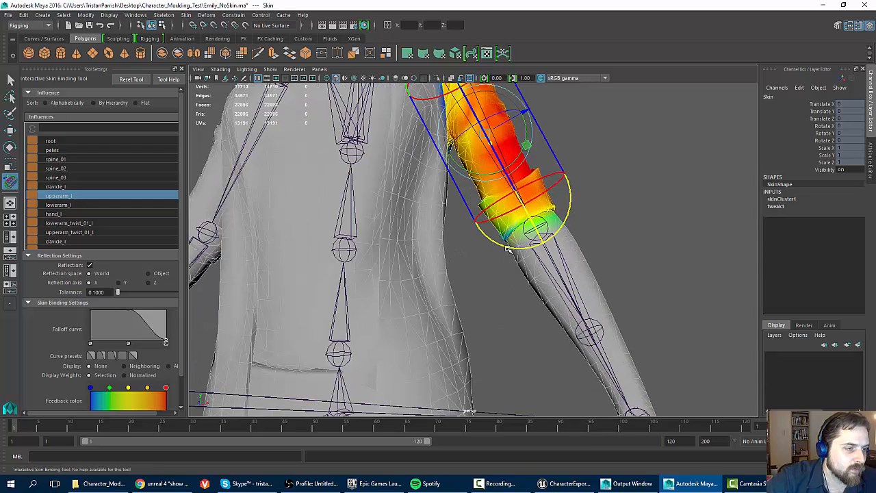
pyautogui.moveTo(507, 248); pyautogui.dragTo(514, 259)
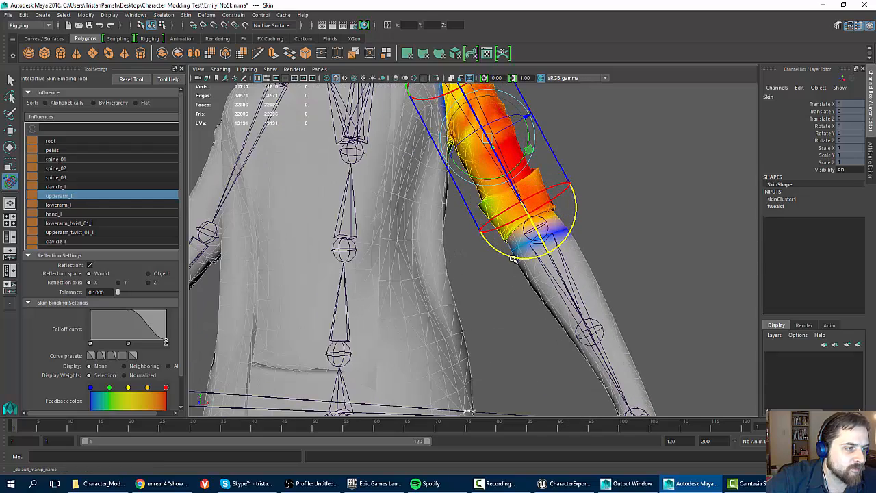
# Select the lowerarm_l influence, examine its volume from elbow to wrist, and undo the last adjustment
pyautogui.scroll(-6, 512, 259)
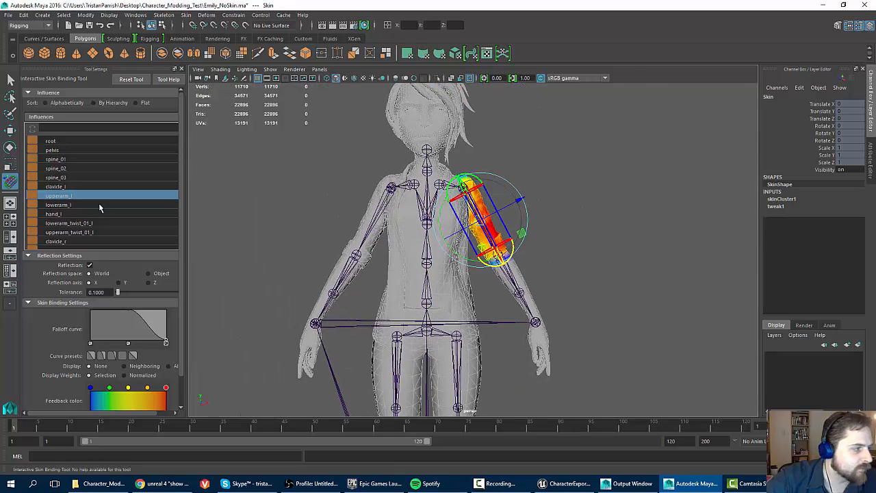
pyautogui.click(52, 205)
pyautogui.keyDown('alt'); pyautogui.moveTo(517, 204); pyautogui.dragTo(400, 233); pyautogui.keyUp('alt')
pyautogui.scroll(3, 464, 217)
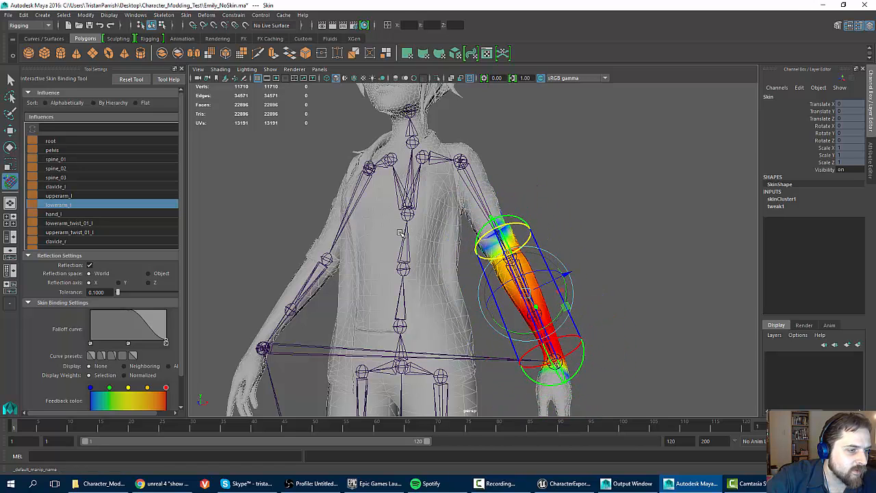
pyautogui.keyDown('alt'); pyautogui.moveTo(464, 244); pyautogui.dragTo(508, 249); pyautogui.keyUp('alt')
pyautogui.keyDown('alt'); pyautogui.moveTo(508, 249); pyautogui.dragTo(443, 193, button='middle'); pyautogui.keyUp('alt')
pyautogui.keyDown('alt'); pyautogui.moveTo(443, 193); pyautogui.dragTo(460, 189, button='right'); pyautogui.keyUp('alt')
pyautogui.keyDown('alt'); pyautogui.moveTo(460, 189); pyautogui.dragTo(422, 171); pyautogui.keyUp('alt')
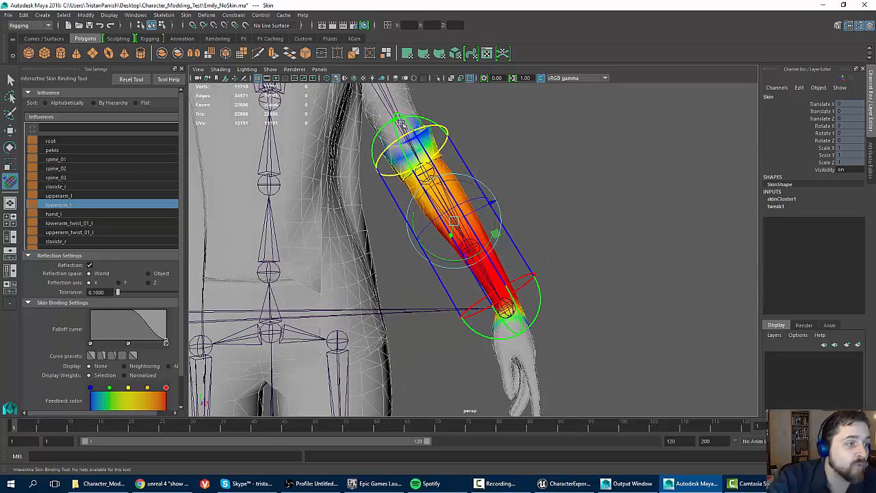
pyautogui.keyDown('alt'); pyautogui.moveTo(425, 142); pyautogui.dragTo(432, 153); pyautogui.keyUp('alt')
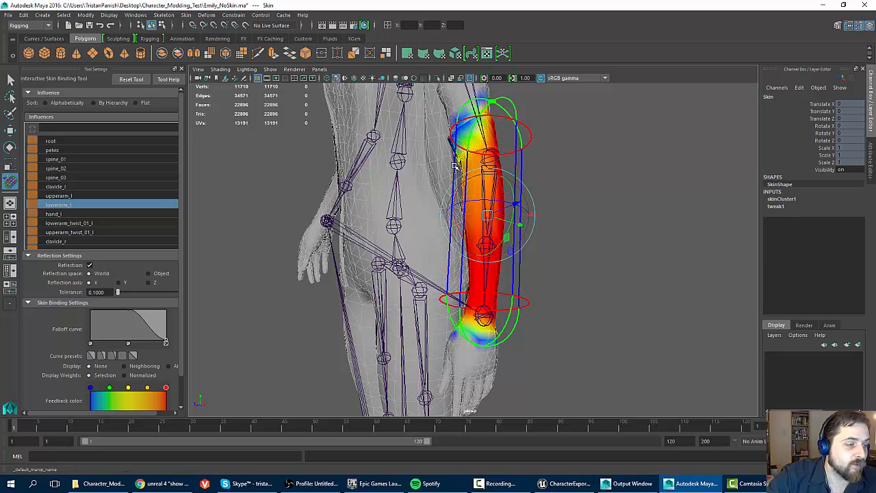
pyautogui.hotkey('ctrl', 'z')
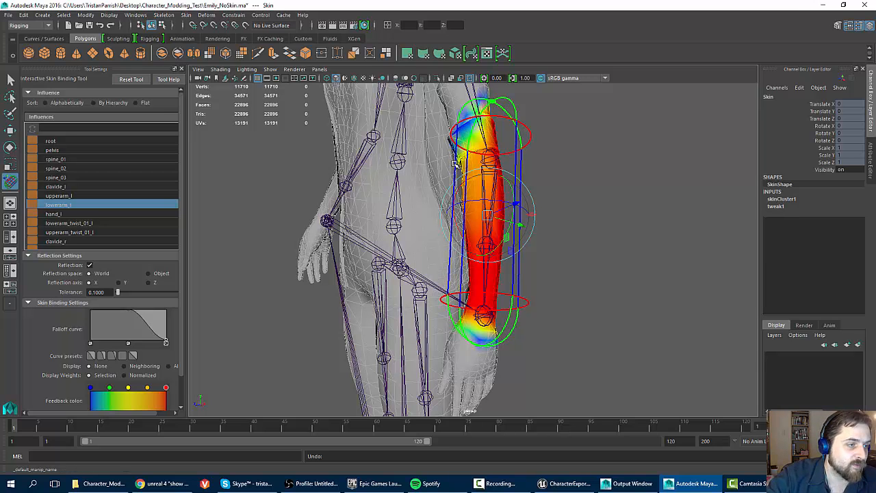
# Shorten the lowerarm_l volume by bringing its upper end down to the elbow
pyautogui.keyDown('alt'); pyautogui.moveTo(456, 163); pyautogui.dragTo(554, 137); pyautogui.keyUp('alt')
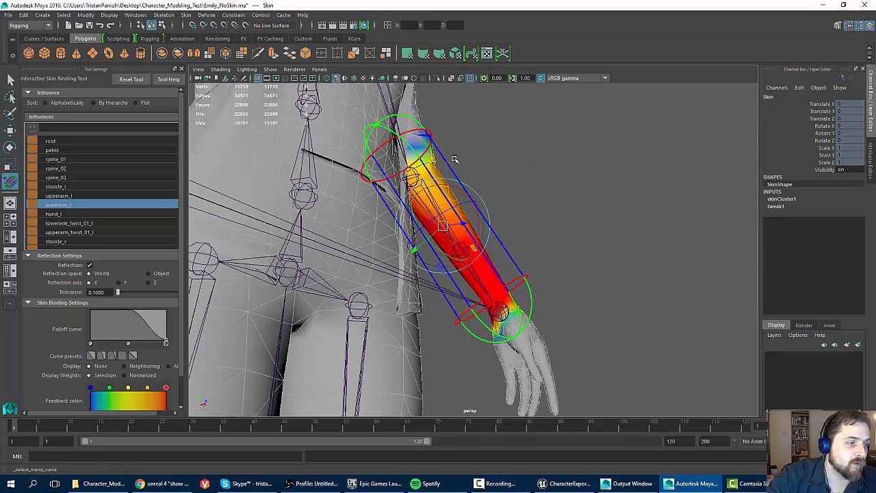
pyautogui.keyDown('alt'); pyautogui.moveTo(454, 161); pyautogui.dragTo(312, 197); pyautogui.keyUp('alt')
pyautogui.keyDown('alt'); pyautogui.moveTo(425, 182); pyautogui.dragTo(353, 179); pyautogui.keyUp('alt')
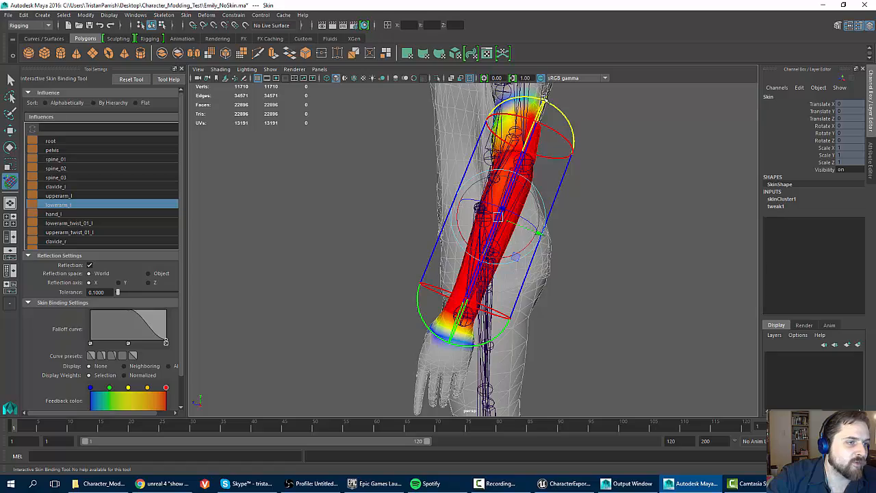
pyautogui.moveTo(542, 100); pyautogui.dragTo(526, 142)
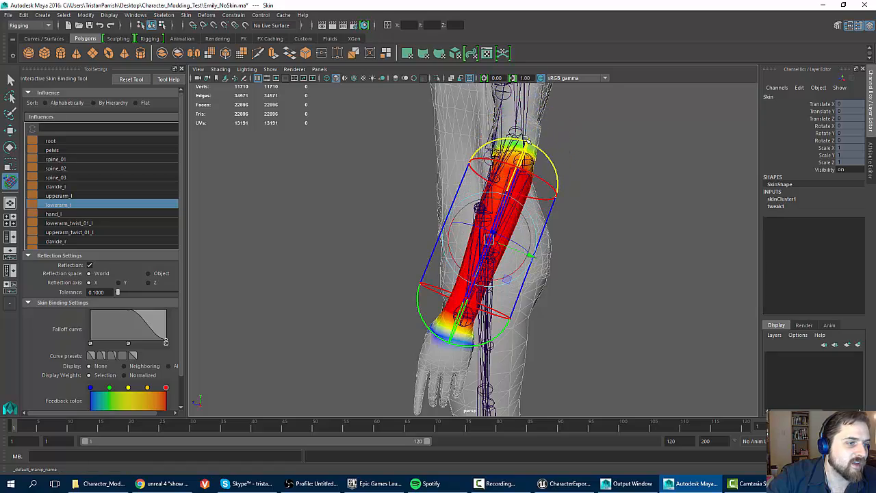
pyautogui.keyDown('alt'); pyautogui.moveTo(587, 176); pyautogui.dragTo(535, 137); pyautogui.keyUp('alt')
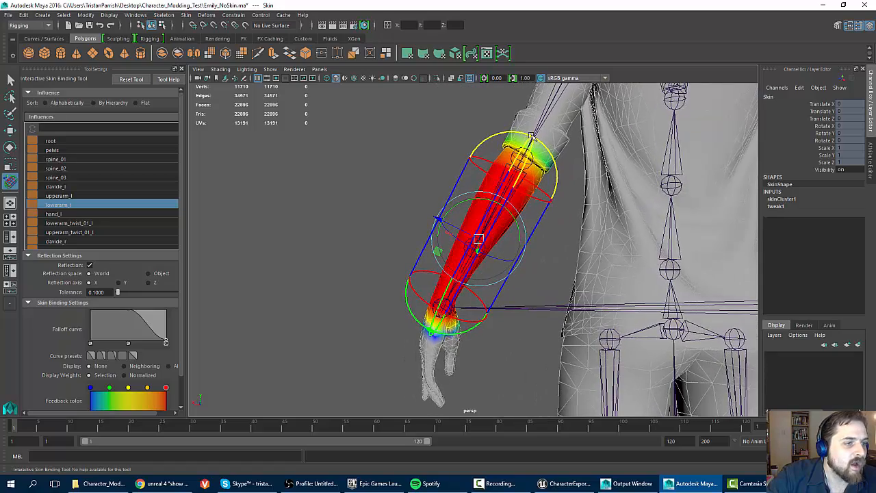
# Select the hand_l influence and shift its volume slightly at the wrist
pyautogui.keyDown('alt'); pyautogui.moveTo(390, 189); pyautogui.dragTo(585, 198); pyautogui.keyUp('alt')
pyautogui.keyDown('alt'); pyautogui.moveTo(388, 214); pyautogui.dragTo(404, 227); pyautogui.keyUp('alt')
pyautogui.scroll(-5, 404, 227)
pyautogui.keyDown('alt'); pyautogui.moveTo(404, 227); pyautogui.dragTo(466, 190, button='middle'); pyautogui.keyUp('alt')
pyautogui.click(55, 213)
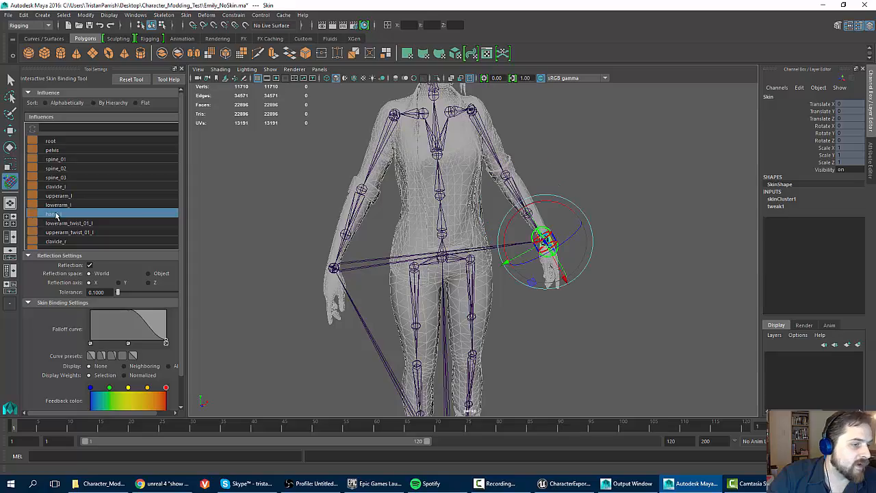
pyautogui.keyDown('alt'); pyautogui.moveTo(677, 210); pyautogui.dragTo(607, 222); pyautogui.keyUp('alt')
pyautogui.scroll(5, 564, 228)
pyautogui.keyDown('alt'); pyautogui.moveTo(534, 223); pyautogui.dragTo(538, 159); pyautogui.keyUp('alt')
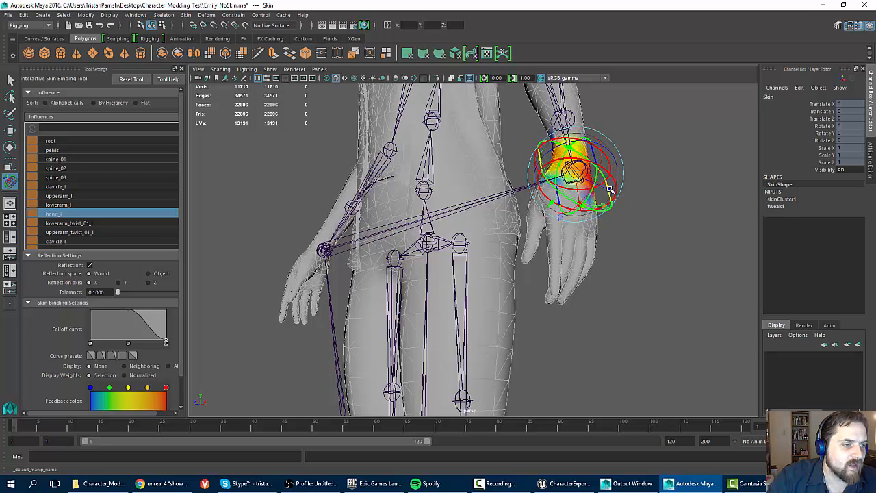
pyautogui.moveTo(607, 189); pyautogui.dragTo(601, 188)
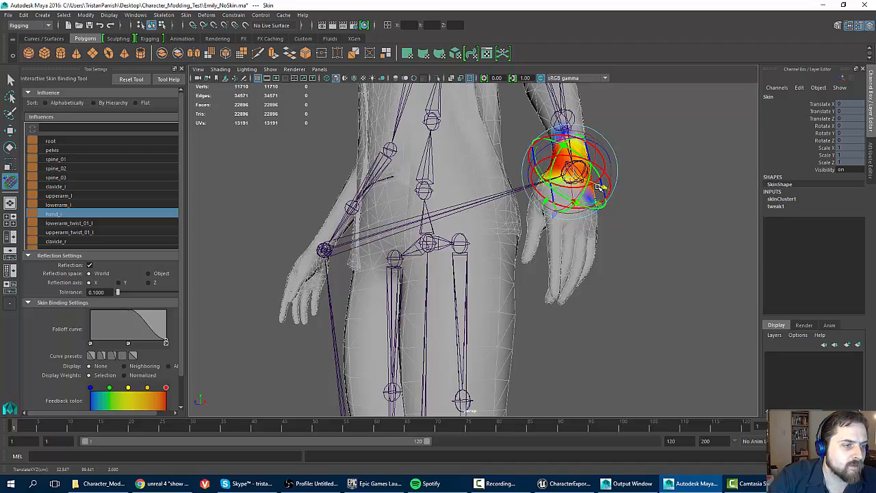
# Lengthen the hand_l volume from the wrist down to the fingertips and widen it toward the thumb side
pyautogui.keyDown('alt'); pyautogui.moveTo(485, 207); pyautogui.dragTo(531, 217); pyautogui.keyUp('alt')
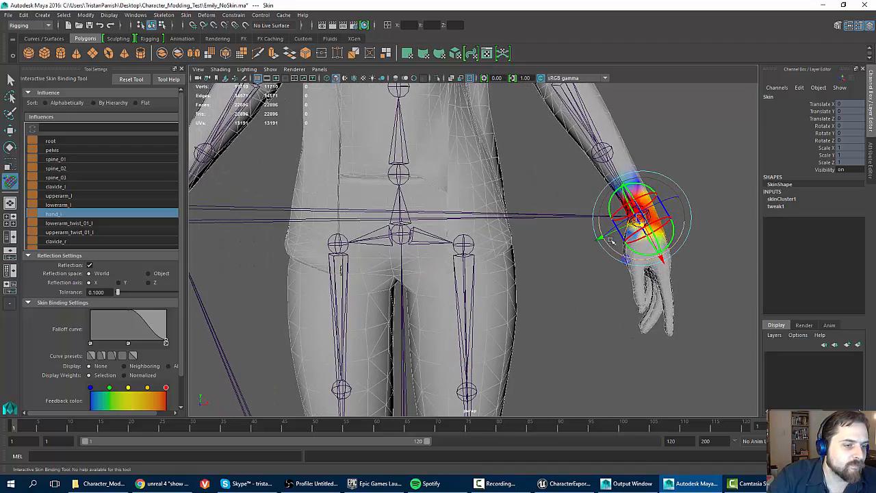
pyautogui.keyDown('alt'); pyautogui.moveTo(531, 218); pyautogui.dragTo(623, 251, button='right'); pyautogui.keyUp('alt')
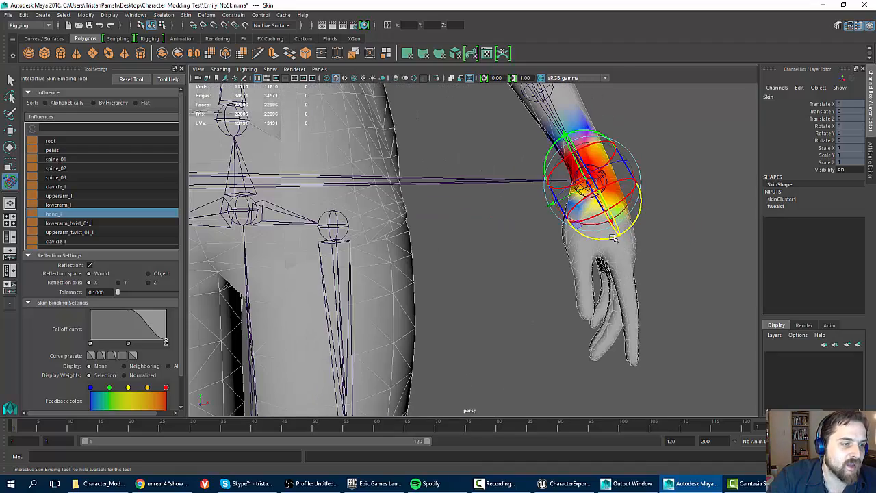
pyautogui.moveTo(612, 237); pyautogui.dragTo(690, 358)
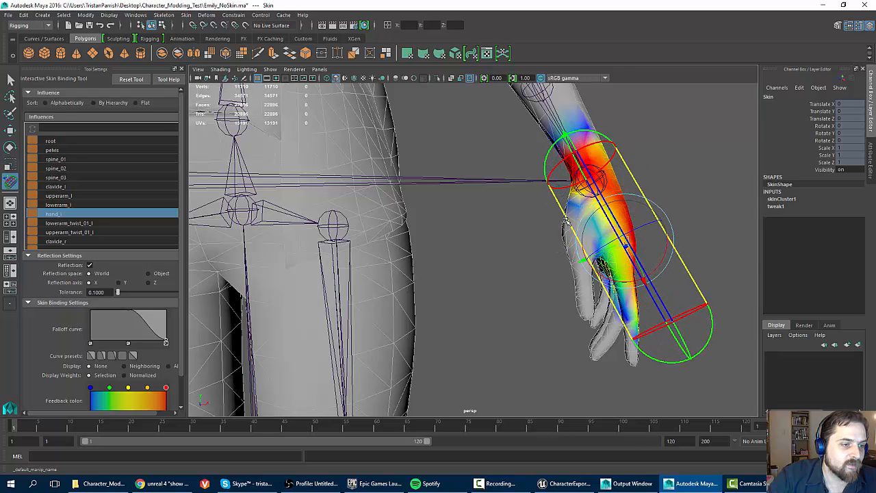
pyautogui.moveTo(567, 222); pyautogui.dragTo(534, 254)
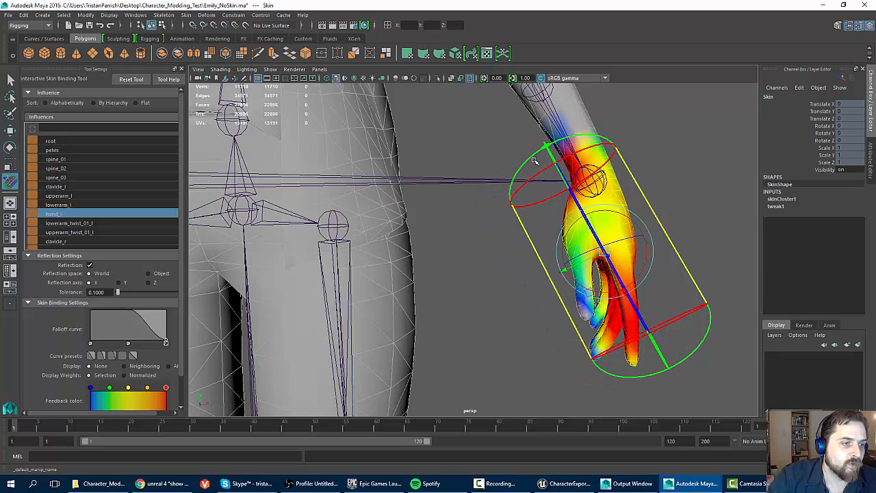
# Rotate the hand_l volume in line with the hand, lower its upper end toward the wrist, and enlarge it to cover all fingers
pyautogui.moveTo(645, 261); pyautogui.dragTo(643, 269)
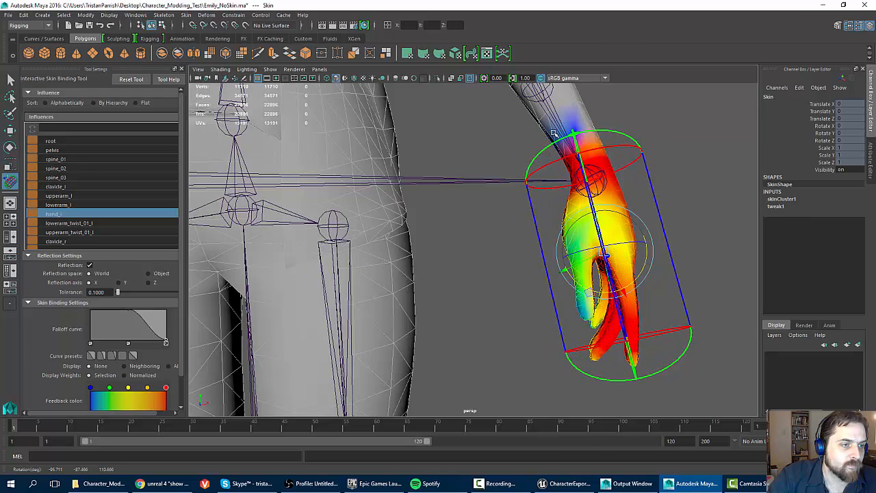
pyautogui.moveTo(577, 139); pyautogui.dragTo(585, 154)
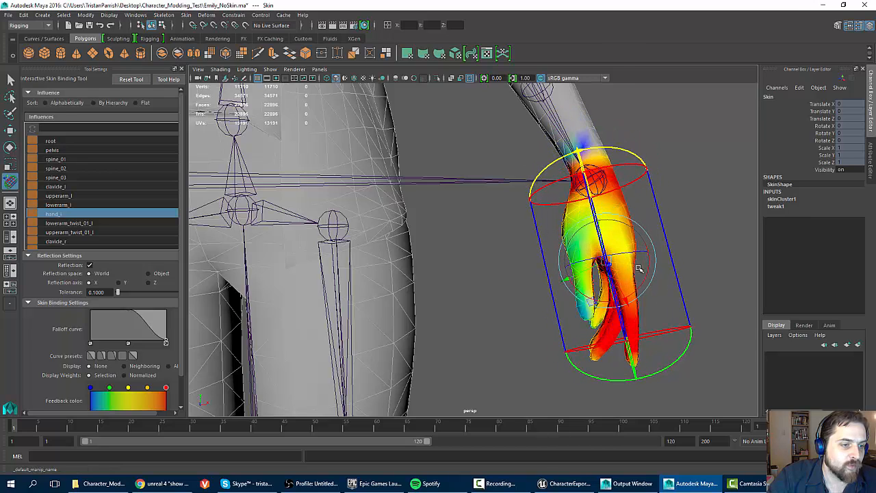
pyautogui.moveTo(645, 271); pyautogui.dragTo(356, 199)
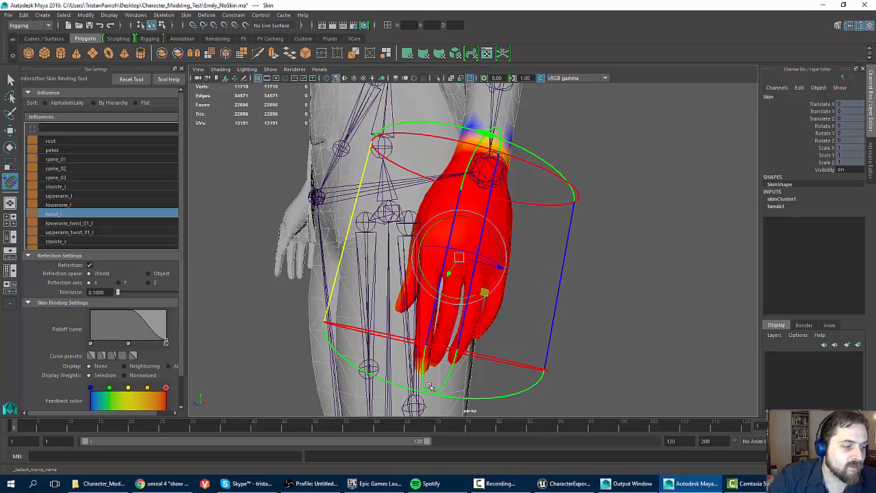
pyautogui.keyDown('alt'); pyautogui.moveTo(432, 356); pyautogui.dragTo(416, 373); pyautogui.keyUp('alt')
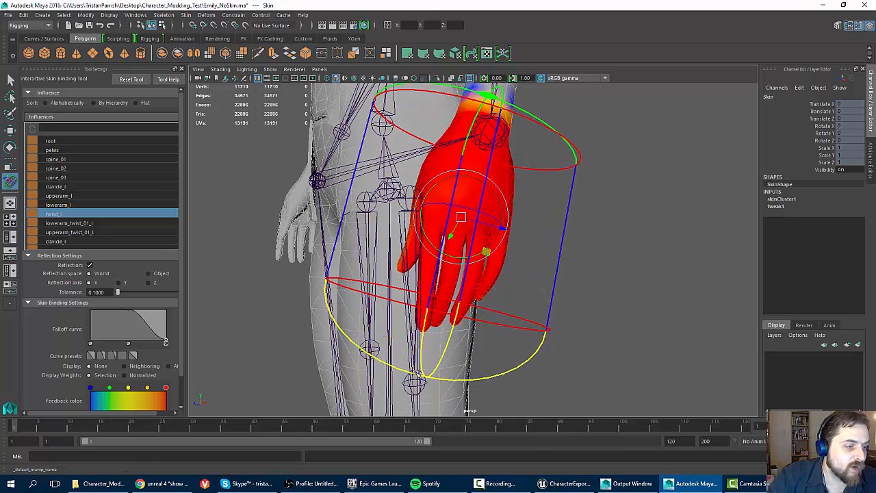
# Fine-tune the hand_l volume's width and position so its upper end sits at the wrist joint
pyautogui.keyDown('alt'); pyautogui.moveTo(413, 277); pyautogui.dragTo(502, 281); pyautogui.keyUp('alt')
pyautogui.keyDown('alt'); pyautogui.moveTo(547, 240); pyautogui.dragTo(531, 234); pyautogui.keyUp('alt')
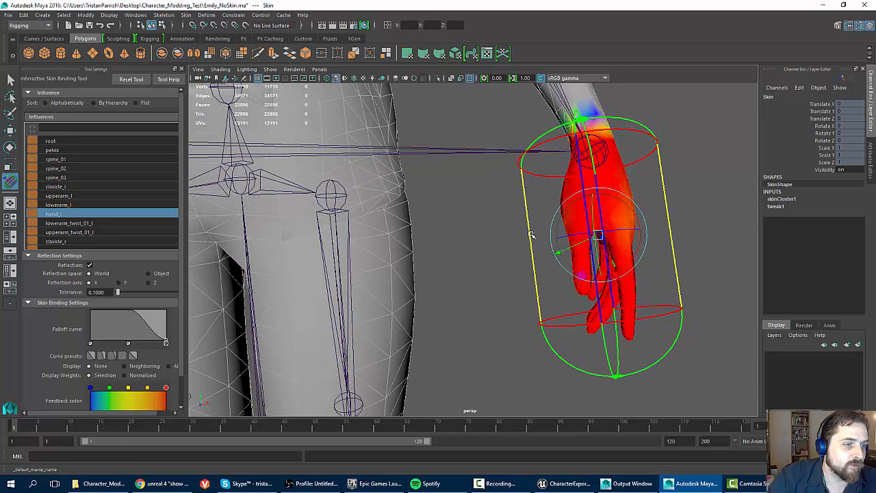
pyautogui.moveTo(666, 217); pyautogui.dragTo(677, 217)
pyautogui.moveTo(589, 120)
pyautogui.mouseDown()
pyautogui.moveTo(586, 145)
pyautogui.moveTo(581, 118)
pyautogui.moveTo(582, 128)
pyautogui.mouseUp()
pyautogui.scroll(-4, 527, 174)
pyautogui.moveTo(526, 174)
pyautogui.keyDown('alt'); pyautogui.mouseDown()
pyautogui.moveTo(530, 188)
pyautogui.moveTo(533, 176)
pyautogui.mouseUp(); pyautogui.keyUp('alt')
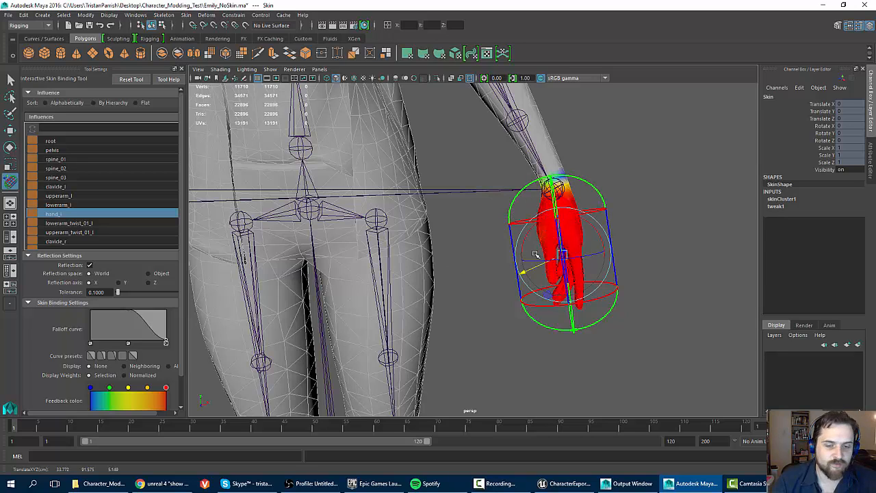
# Examine the hand_l influence weights across the wrist, palm, thumb and fingers from several angles
pyautogui.keyDown('alt'); pyautogui.moveTo(461, 244); pyautogui.dragTo(479, 259); pyautogui.keyUp('alt')
pyautogui.scroll(-6, 457, 212)
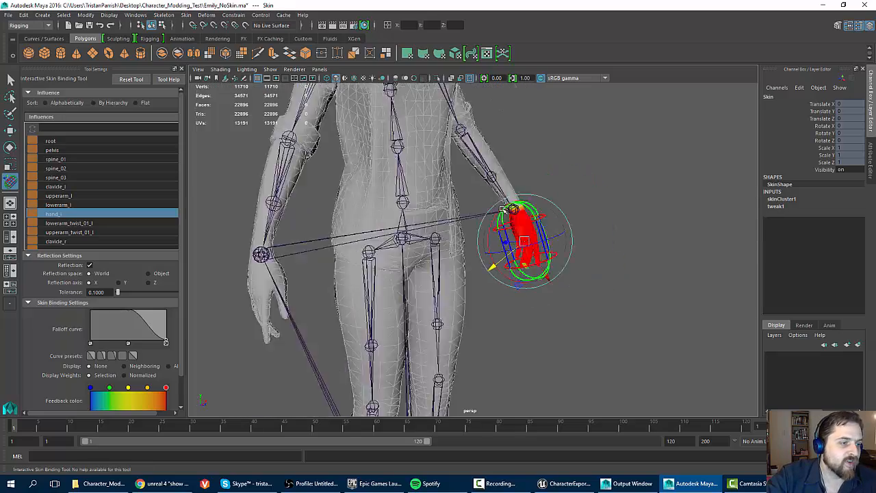
pyautogui.keyDown('alt'); pyautogui.moveTo(456, 210); pyautogui.dragTo(466, 193); pyautogui.keyUp('alt')
pyautogui.scroll(4, 426, 195)
pyautogui.scroll(4, 503, 191)
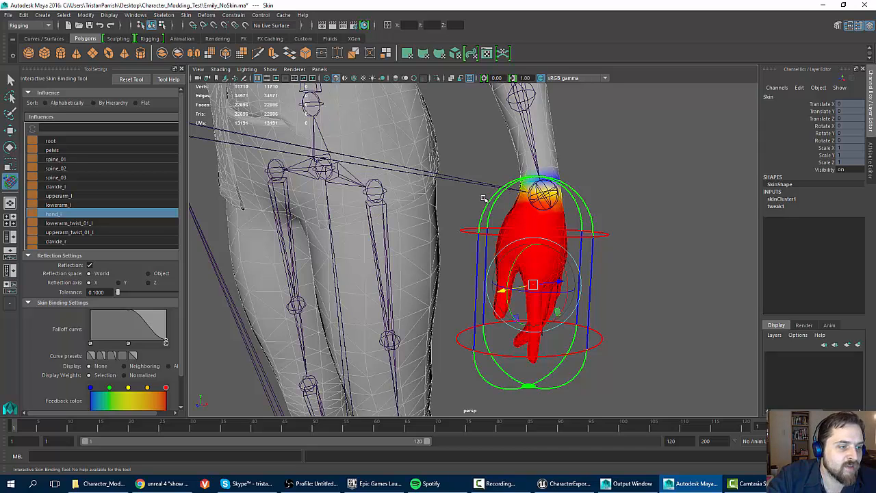
pyautogui.keyDown('alt'); pyautogui.moveTo(490, 209); pyautogui.dragTo(519, 208); pyautogui.keyUp('alt')
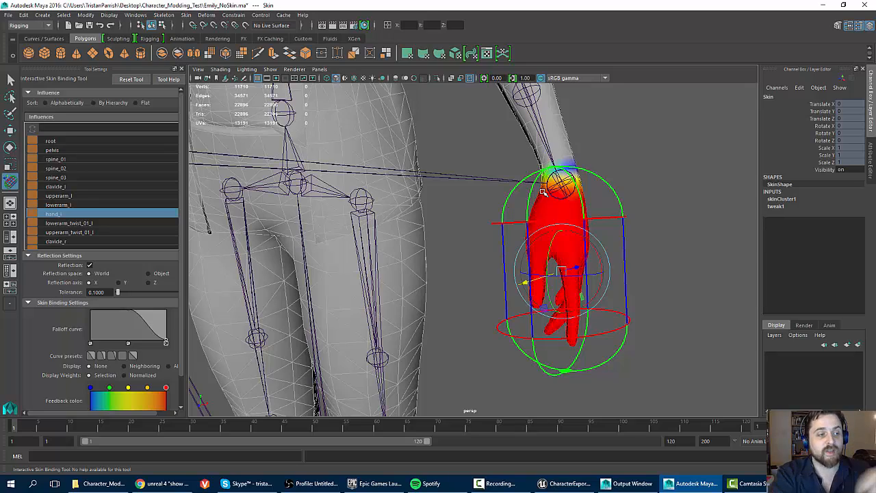
pyautogui.keyDown('alt'); pyautogui.moveTo(560, 199); pyautogui.dragTo(405, 226); pyautogui.keyUp('alt')
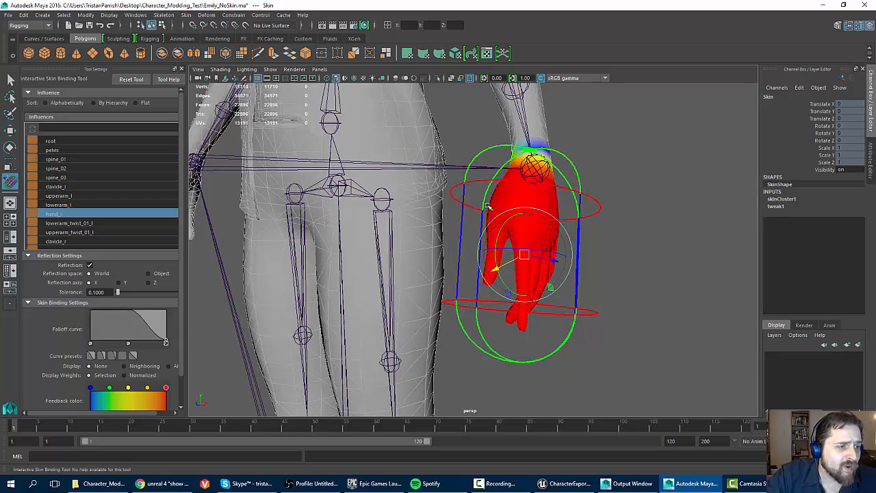
pyautogui.moveTo(519, 180)
pyautogui.keyDown('alt'); pyautogui.mouseDown()
pyautogui.moveTo(506, 181)
pyautogui.moveTo(547, 179)
pyautogui.moveTo(510, 188)
pyautogui.mouseUp(); pyautogui.keyUp('alt')
pyautogui.scroll(4, 470, 229)
pyautogui.keyDown('alt'); pyautogui.moveTo(470, 228); pyautogui.dragTo(438, 204); pyautogui.keyUp('alt')
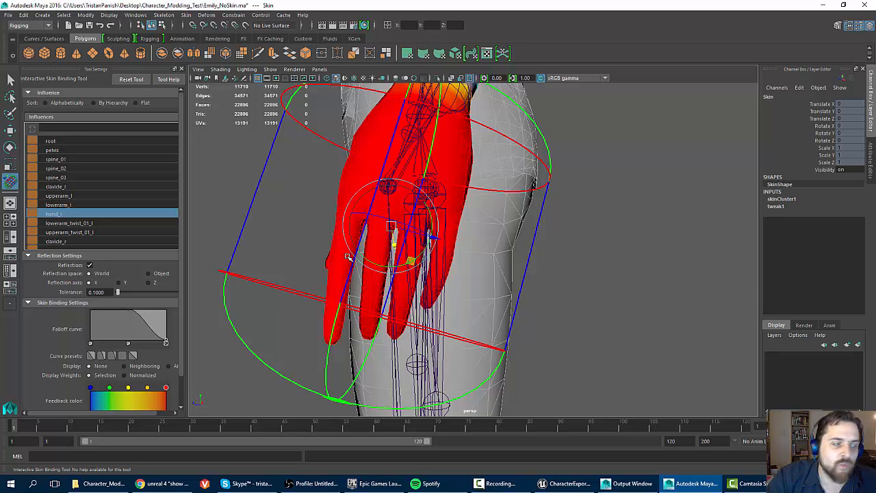
pyautogui.keyDown('alt'); pyautogui.moveTo(366, 181); pyautogui.dragTo(562, 215); pyautogui.keyUp('alt')
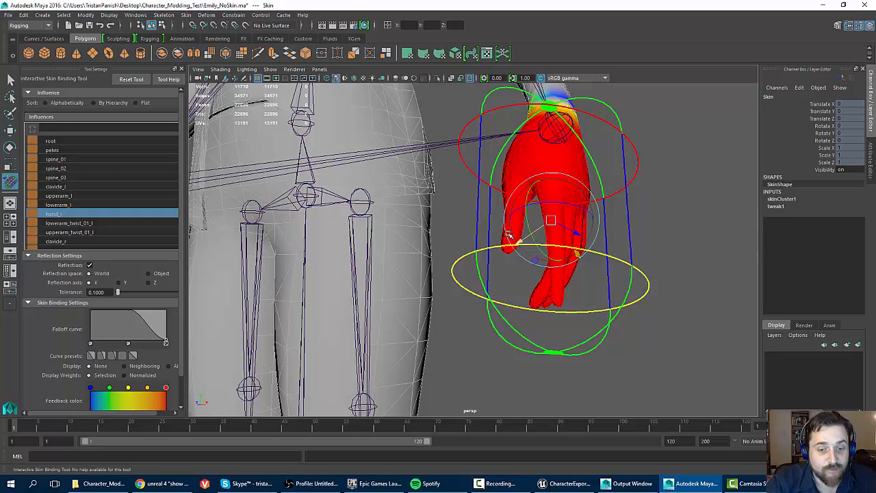
pyautogui.keyDown('alt'); pyautogui.moveTo(417, 234); pyautogui.dragTo(502, 223); pyautogui.keyUp('alt')
pyautogui.scroll(-10, 488, 208)
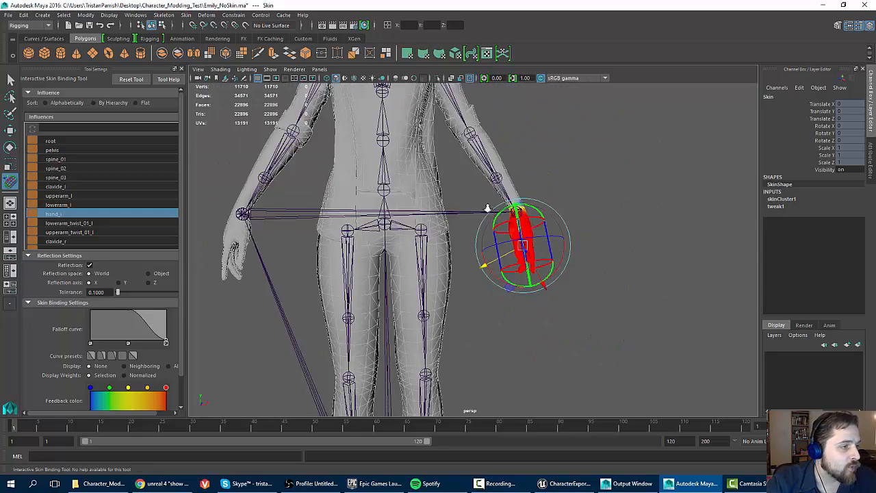
# Select the thigh_l influence to work on the left leg
pyautogui.keyDown('alt'); pyautogui.moveTo(479, 184); pyautogui.dragTo(500, 222, button='middle'); pyautogui.keyUp('alt')
pyautogui.scroll(5, 436, 128)
pyautogui.keyDown('alt'); pyautogui.moveTo(436, 129); pyautogui.dragTo(469, 130); pyautogui.keyUp('alt')
pyautogui.keyDown('alt'); pyautogui.moveTo(469, 130); pyautogui.dragTo(473, 157, button='middle'); pyautogui.keyUp('alt')
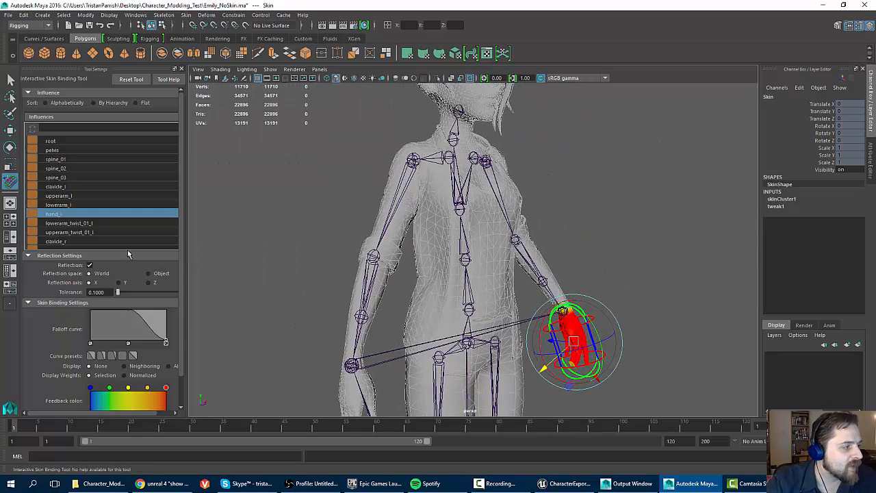
pyautogui.scroll(-5, 57, 202)
pyautogui.scroll(-3, 69, 214)
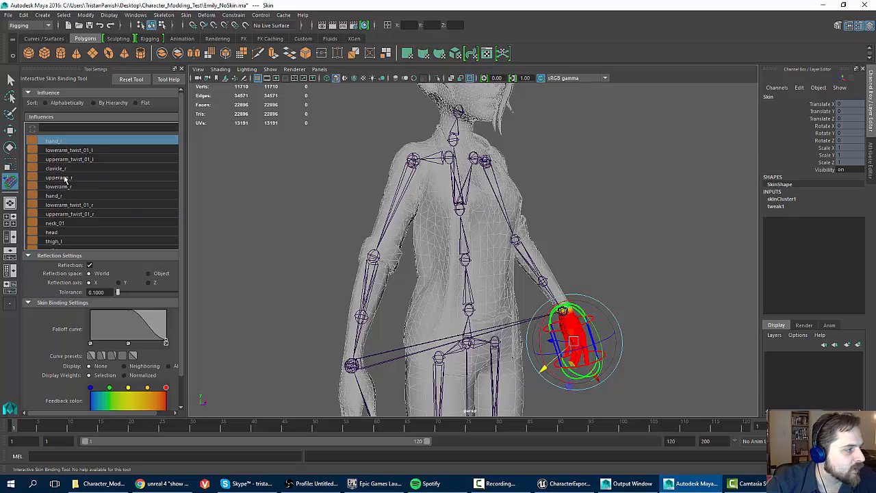
pyautogui.scroll(-2, 67, 188)
pyautogui.click(54, 223)
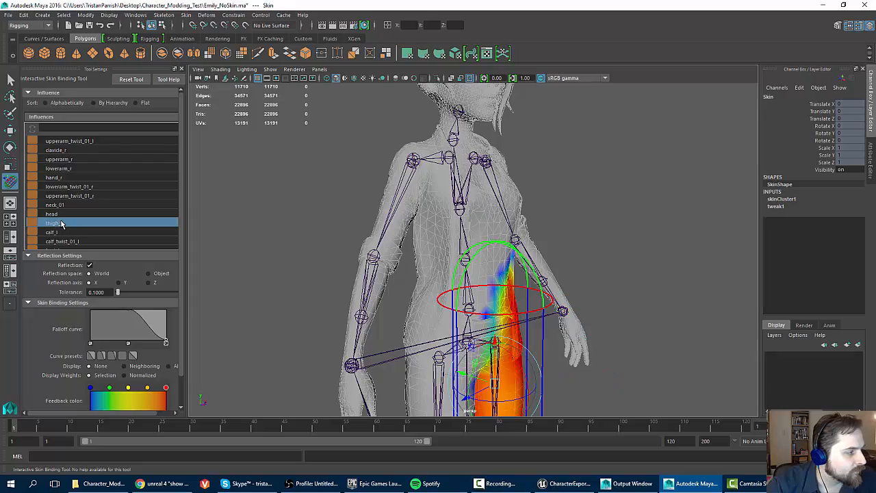
# Narrow the thigh_l volume around the thigh and bring its upper end down to the hip joint
pyautogui.keyDown('alt'); pyautogui.moveTo(422, 295); pyautogui.dragTo(354, 273); pyautogui.keyUp('alt')
pyautogui.keyDown('alt'); pyautogui.moveTo(354, 273); pyautogui.dragTo(373, 116, button='middle'); pyautogui.keyUp('alt')
pyautogui.keyDown('alt'); pyautogui.moveTo(373, 116); pyautogui.dragTo(423, 251, button='right'); pyautogui.keyUp('alt')
pyautogui.keyDown('alt'); pyautogui.moveTo(423, 251); pyautogui.dragTo(507, 242); pyautogui.keyUp('alt')
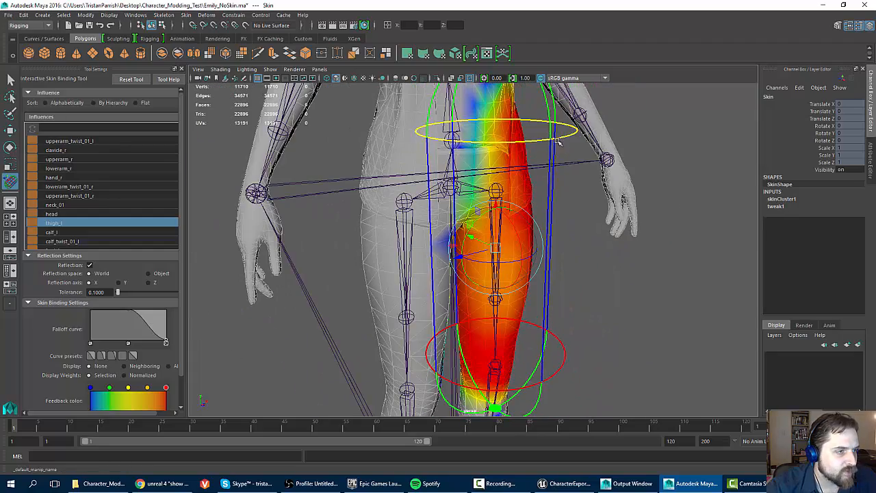
pyautogui.moveTo(562, 140); pyautogui.dragTo(414, 206)
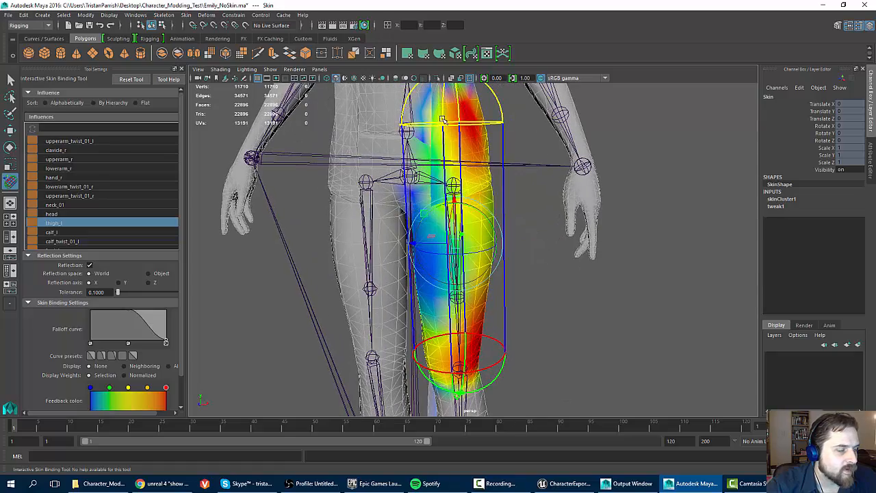
pyautogui.keyDown('alt'); pyautogui.moveTo(444, 119); pyautogui.dragTo(473, 128); pyautogui.keyUp('alt')
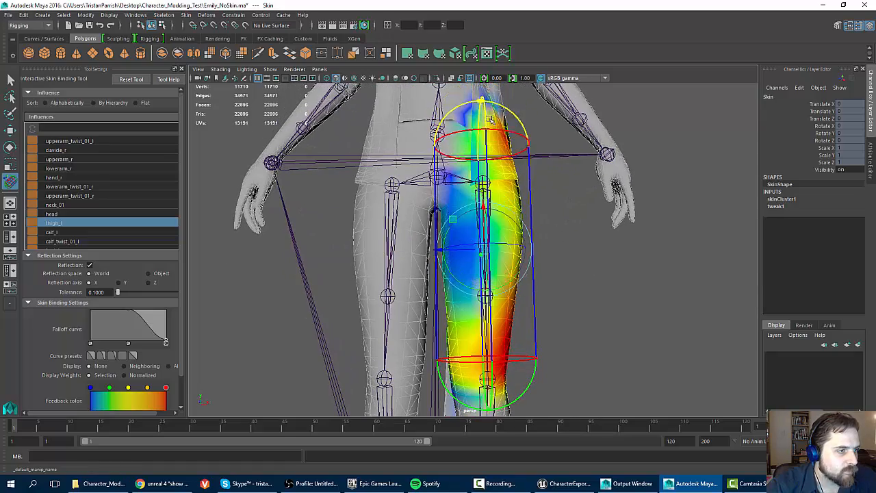
pyautogui.moveTo(499, 175); pyautogui.dragTo(503, 174)
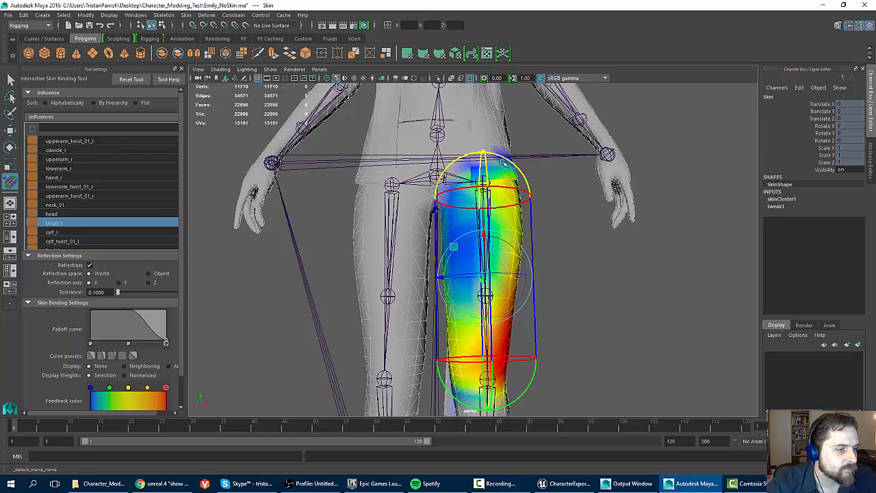
# Adjust the lower end of the thigh_l volume so it ends just below the knee joint
pyautogui.keyDown('alt'); pyautogui.moveTo(504, 163); pyautogui.dragTo(481, 136); pyautogui.keyUp('alt')
pyautogui.keyDown('alt'); pyautogui.moveTo(518, 300); pyautogui.dragTo(523, 258, button='middle'); pyautogui.keyUp('alt')
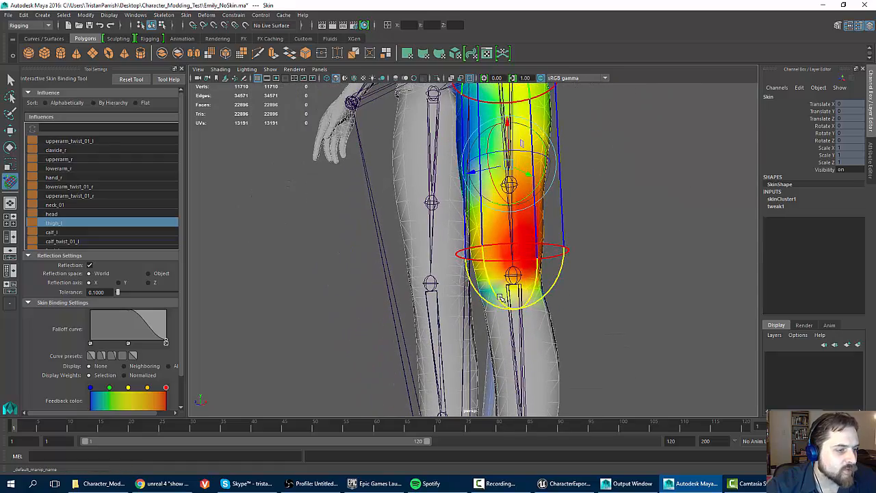
pyautogui.moveTo(500, 298); pyautogui.dragTo(445, 220)
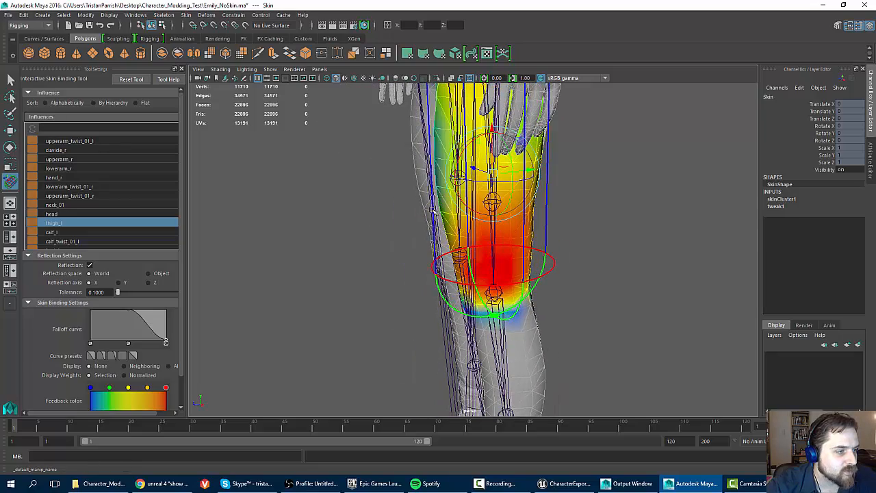
# Examine the thigh_l influence weights from hip to knee, especially along the inner thigh and crotch
pyautogui.keyDown('alt'); pyautogui.moveTo(438, 205); pyautogui.dragTo(497, 210); pyautogui.keyUp('alt')
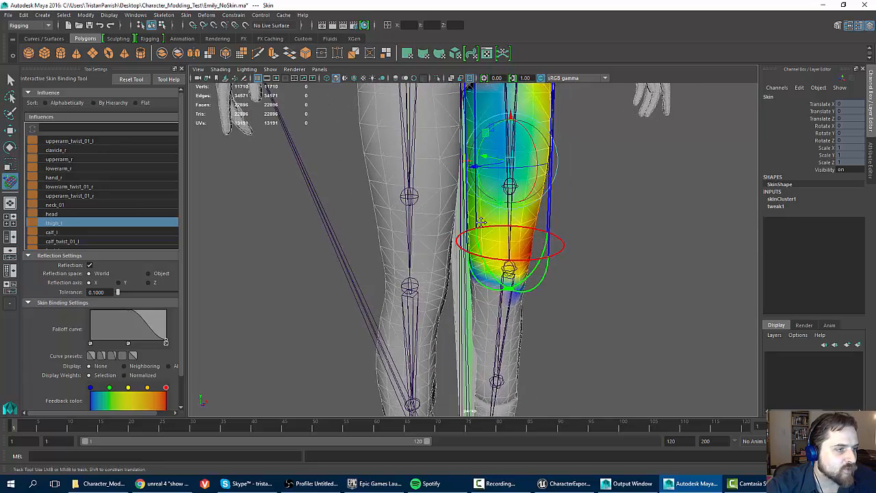
pyautogui.keyDown('alt'); pyautogui.moveTo(466, 148); pyautogui.dragTo(423, 197, button='middle'); pyautogui.keyUp('alt')
pyautogui.keyDown('alt'); pyautogui.moveTo(417, 199); pyautogui.dragTo(485, 232); pyautogui.keyUp('alt')
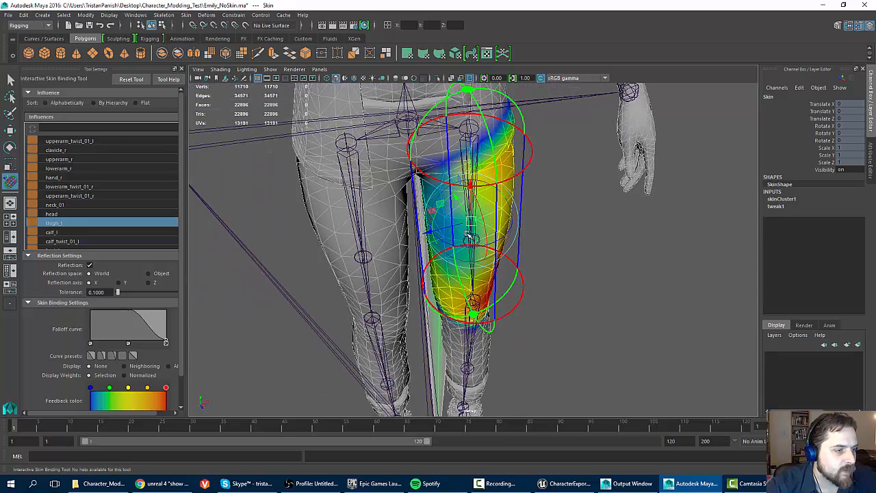
pyautogui.scroll(3, 440, 246)
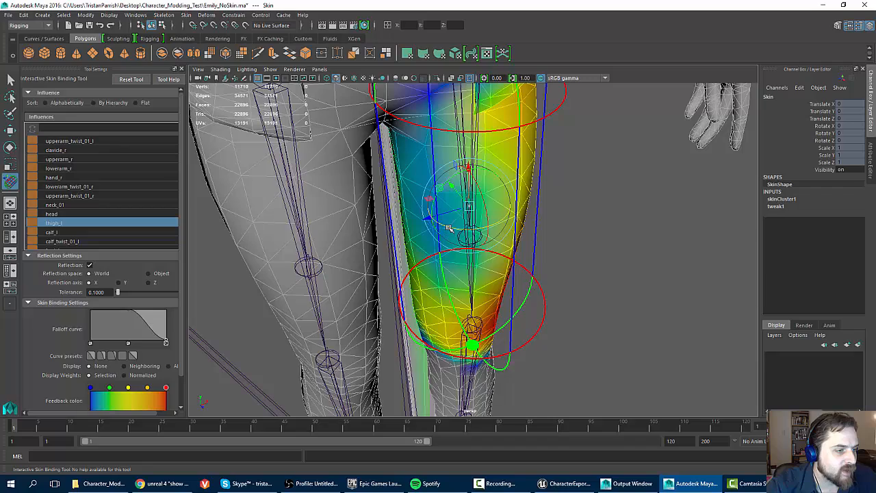
pyautogui.moveTo(450, 228)
pyautogui.keyDown('alt'); pyautogui.mouseDown()
pyautogui.moveTo(418, 238)
pyautogui.moveTo(436, 226)
pyautogui.mouseUp(); pyautogui.keyUp('alt')
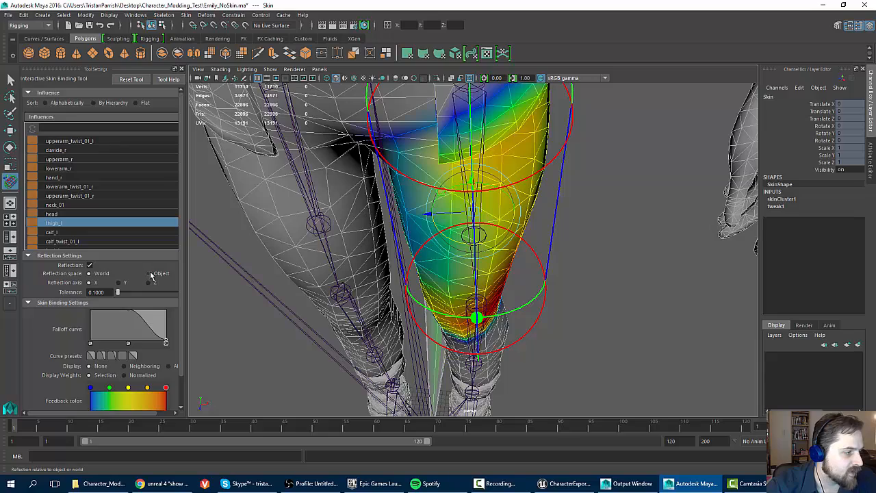
pyautogui.scroll(-5, 358, 230)
pyautogui.keyDown('alt'); pyautogui.moveTo(385, 260); pyautogui.dragTo(406, 263); pyautogui.keyUp('alt')
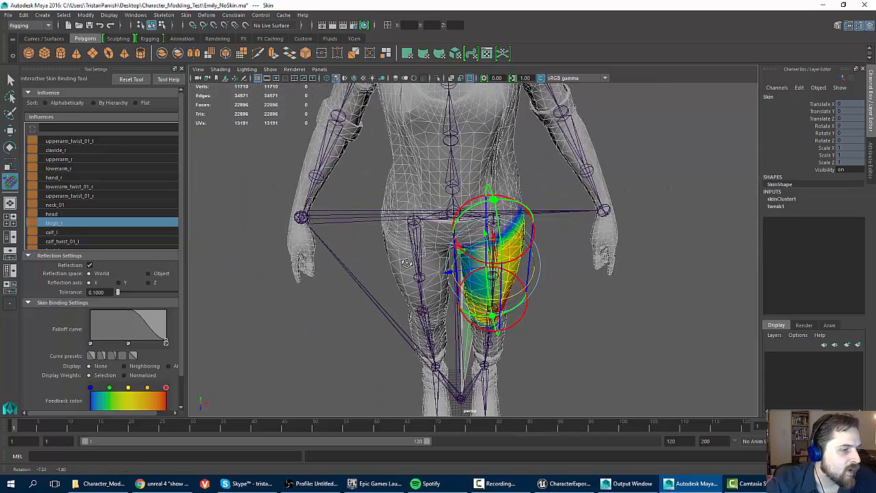
pyautogui.scroll(3, 406, 263)
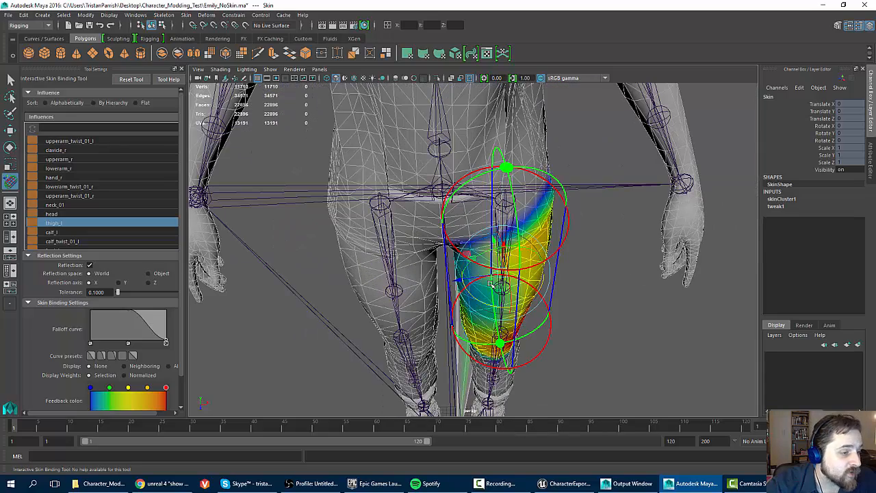
# Undo the stray rotation of the thigh_l volume and widen the volume to cover the inner and outer thigh more fully
pyautogui.moveTo(472, 297); pyautogui.dragTo(471, 296)
pyautogui.hotkey('ctrl', 'z')
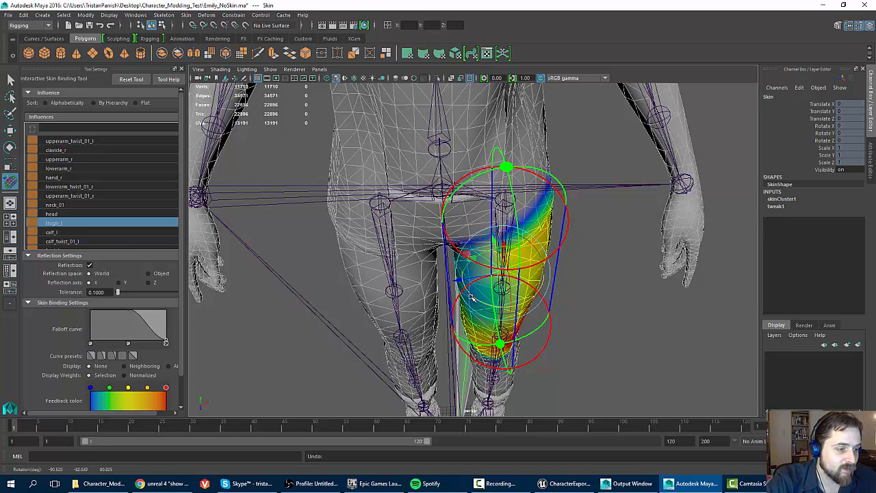
pyautogui.moveTo(518, 332); pyautogui.dragTo(521, 343)
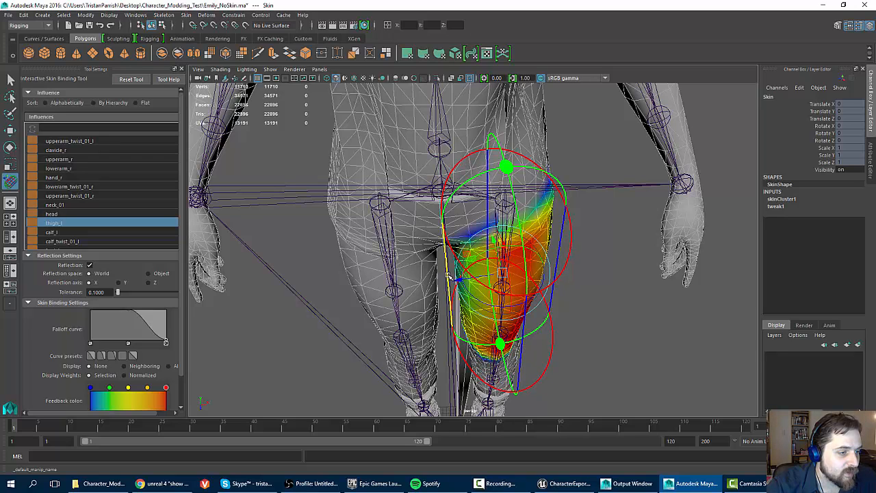
pyautogui.moveTo(448, 275); pyautogui.dragTo(509, 224)
pyautogui.scroll(-4, 526, 237)
pyautogui.keyDown('alt'); pyautogui.moveTo(506, 279); pyautogui.dragTo(505, 212, button='middle'); pyautogui.keyUp('alt')
pyautogui.keyDown('alt'); pyautogui.moveTo(505, 214); pyautogui.dragTo(495, 228); pyautogui.keyUp('alt')
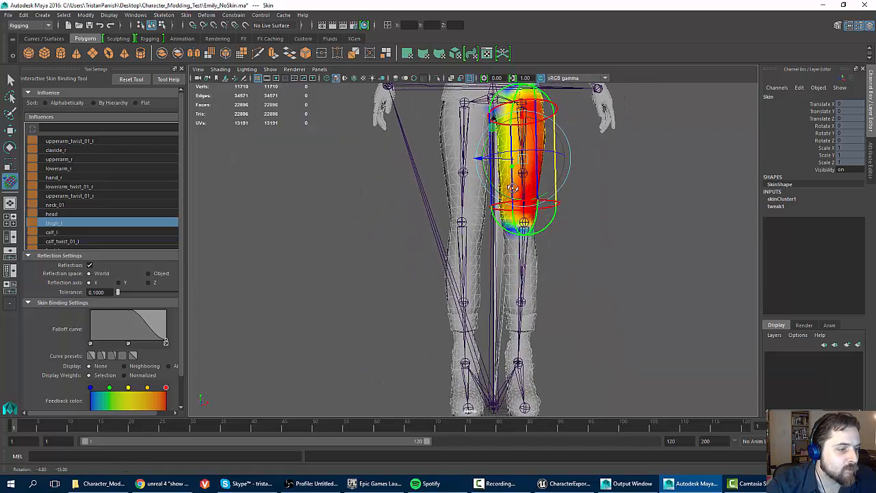
# Select the calf_l influence and lower the upper end of its volume to just above the knee joint
pyautogui.scroll(4, 496, 227)
pyautogui.click(50, 233)
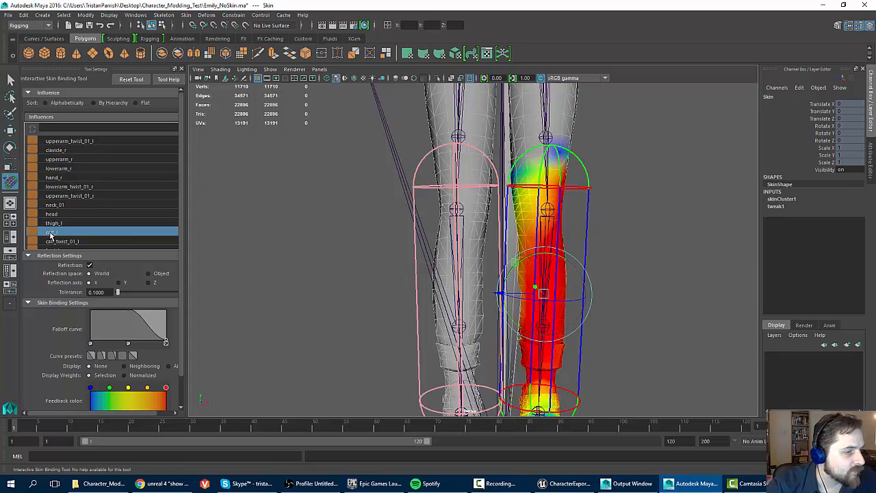
pyautogui.keyDown('alt'); pyautogui.moveTo(448, 255); pyautogui.dragTo(531, 209); pyautogui.keyUp('alt')
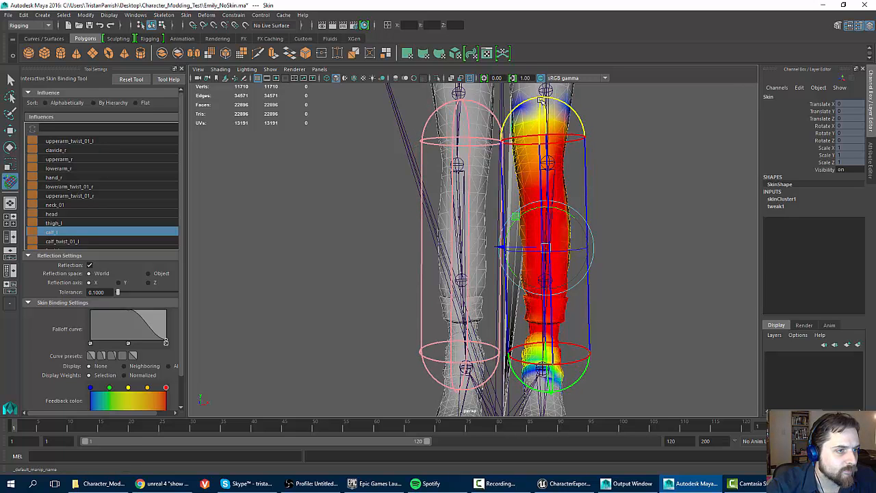
pyautogui.moveTo(545, 99); pyautogui.dragTo(518, 183)
# Adjust the calf_l volume's width from the side and front so it fully encloses the lower leg down to the ankle
pyautogui.keyDown('alt'); pyautogui.moveTo(445, 167); pyautogui.dragTo(472, 216); pyautogui.keyUp('alt')
pyautogui.scroll(3, 436, 182)
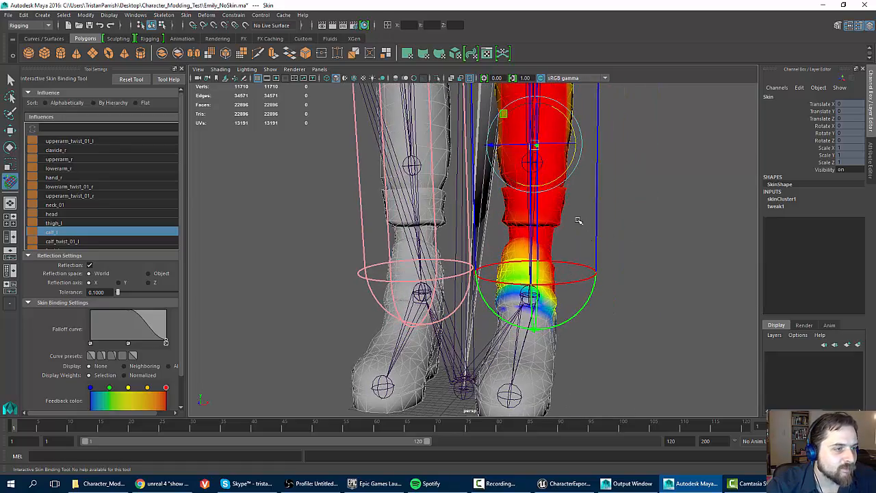
pyautogui.keyDown('alt'); pyautogui.moveTo(578, 221); pyautogui.dragTo(503, 209); pyautogui.keyUp('alt')
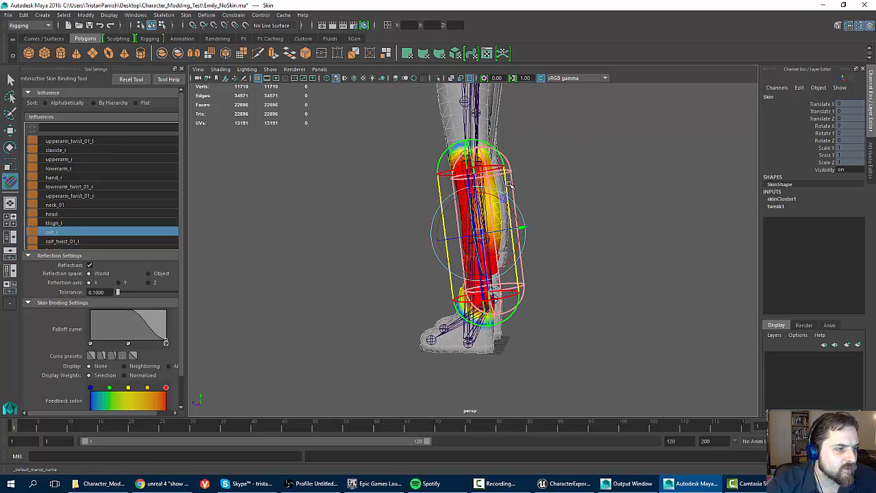
pyautogui.moveTo(519, 183); pyautogui.dragTo(553, 180)
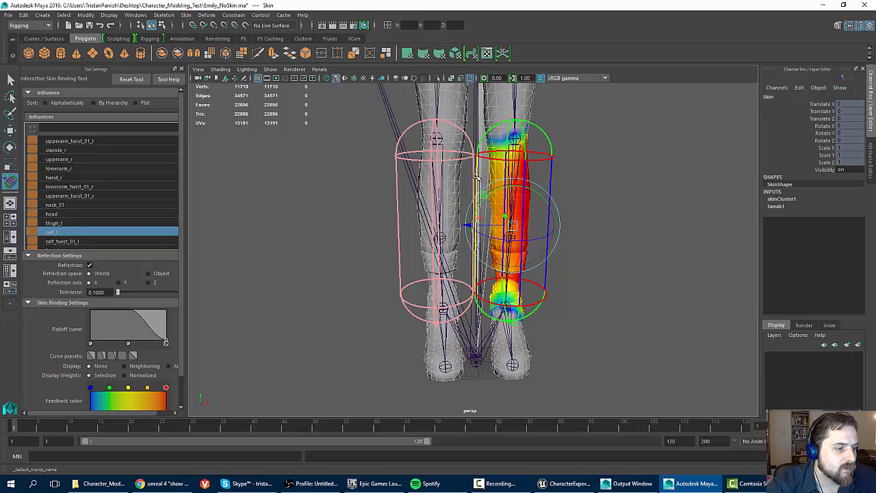
pyautogui.moveTo(476, 177); pyautogui.dragTo(470, 178)
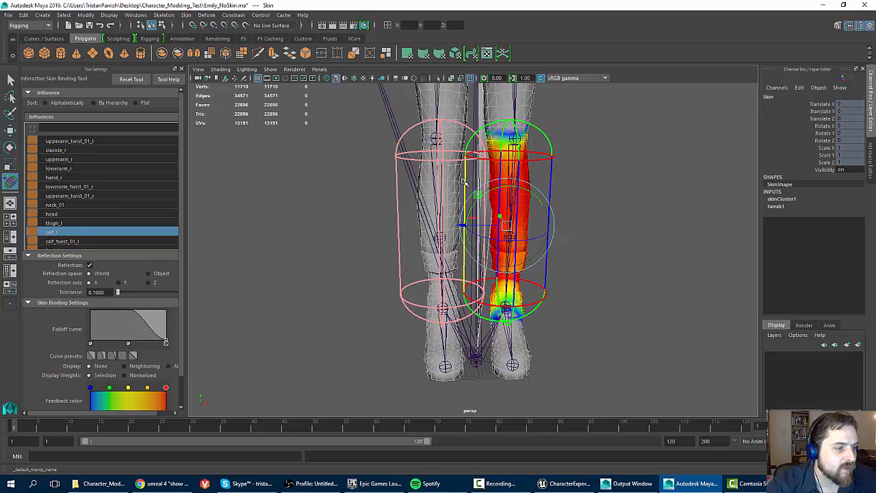
pyautogui.moveTo(462, 183)
pyautogui.mouseDown()
pyautogui.moveTo(520, 197)
pyautogui.moveTo(469, 169)
pyautogui.mouseUp()
pyautogui.scroll(4, 466, 184)
pyautogui.keyDown('alt'); pyautogui.moveTo(512, 272); pyautogui.dragTo(510, 205, button='middle'); pyautogui.keyUp('alt')
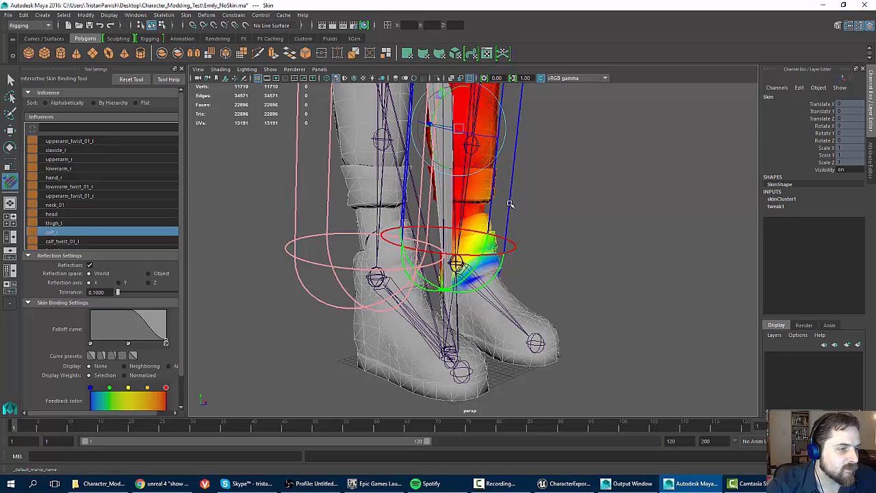
# Select the foot_l influence and narrow its oversized volume around the left foot and ankle
pyautogui.click(65, 243)
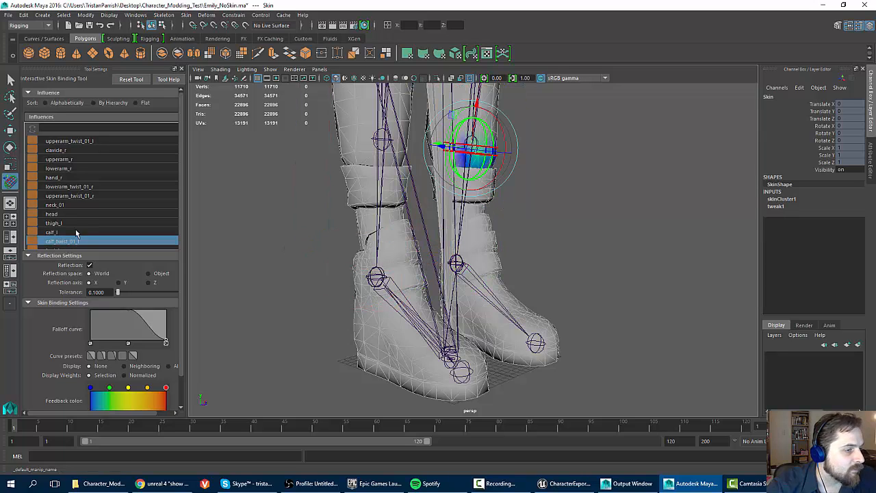
pyautogui.scroll(-4, 299, 194)
pyautogui.scroll(-1, 83, 224)
pyautogui.scroll(-3, 59, 216)
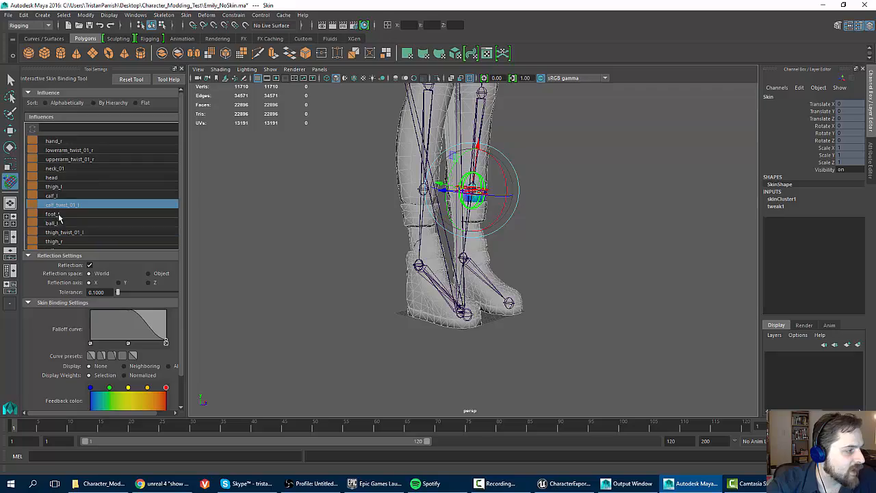
pyautogui.click(60, 214)
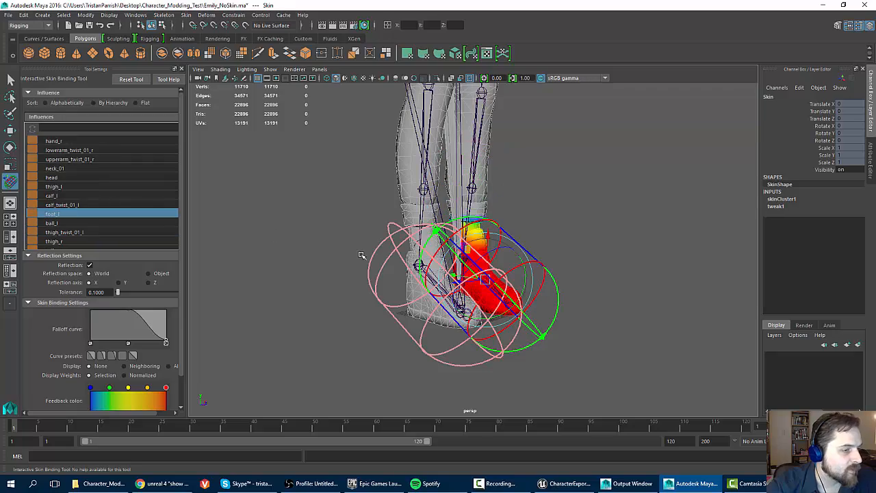
pyautogui.keyDown('alt'); pyautogui.moveTo(362, 254); pyautogui.dragTo(333, 204); pyautogui.keyUp('alt')
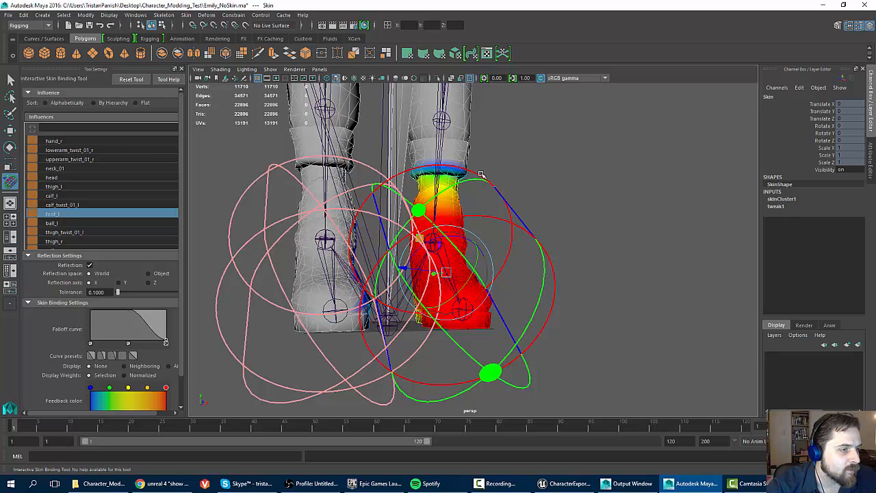
pyautogui.moveTo(479, 176); pyautogui.dragTo(449, 239)
# Enlarge the foot_l volume to cover the heel and sole, and pull its ankle end in toward the ankle joint
pyautogui.keyDown('alt'); pyautogui.moveTo(558, 313); pyautogui.dragTo(549, 314); pyautogui.keyUp('alt')
pyautogui.keyDown('alt'); pyautogui.moveTo(562, 299); pyautogui.dragTo(393, 272, button='middle'); pyautogui.keyUp('alt')
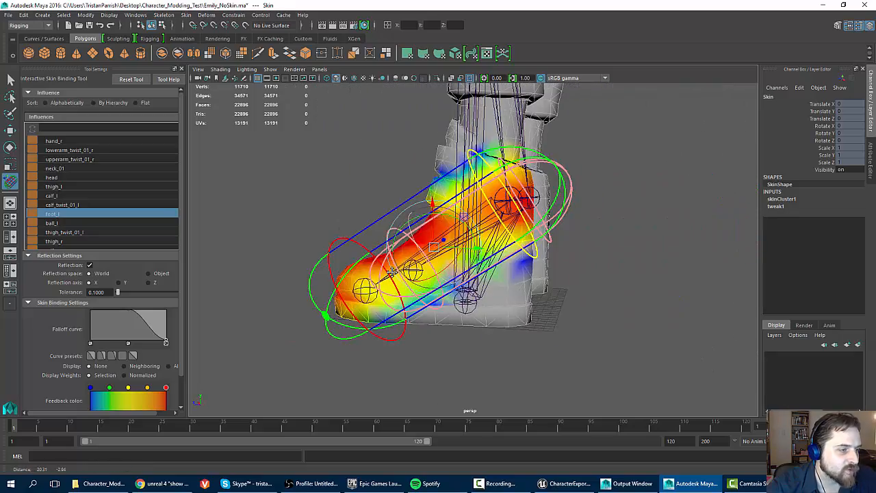
pyautogui.keyDown('alt'); pyautogui.moveTo(392, 273); pyautogui.dragTo(581, 330); pyautogui.keyUp('alt')
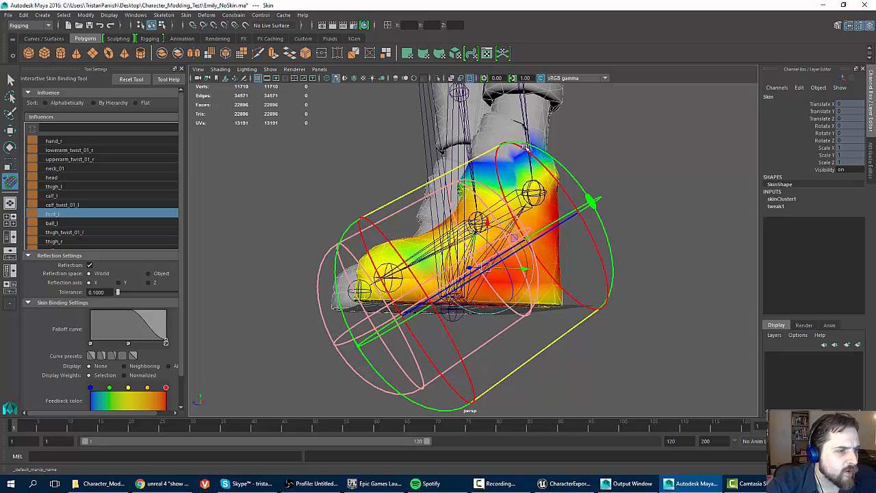
pyautogui.moveTo(577, 180); pyautogui.dragTo(558, 203)
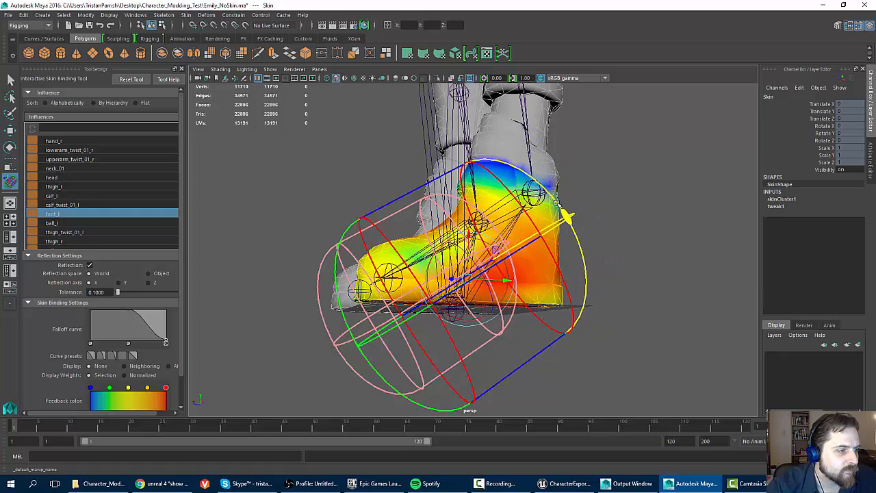
pyautogui.keyDown('alt'); pyautogui.moveTo(316, 223); pyautogui.dragTo(491, 326); pyautogui.keyUp('alt')
# Select the ball_l influence and reshape its volume around the toes of the left foot
pyautogui.click(53, 223)
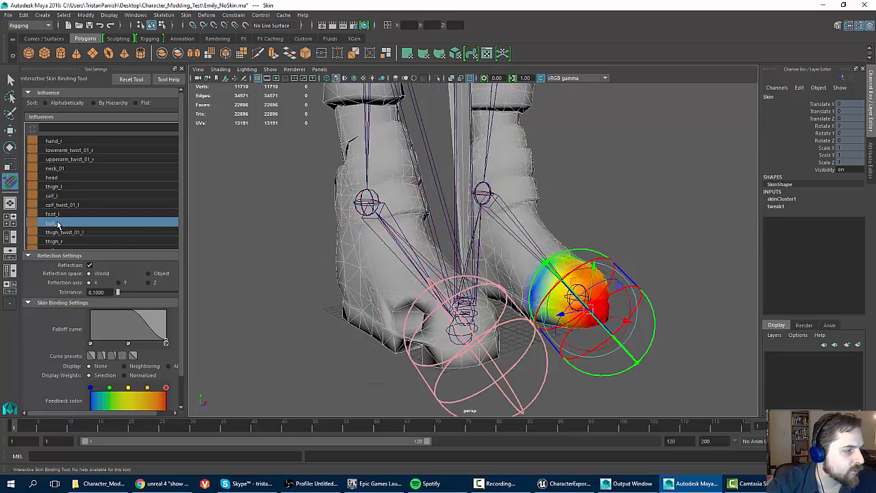
pyautogui.keyDown('alt'); pyautogui.moveTo(381, 226); pyautogui.dragTo(516, 264); pyautogui.keyUp('alt')
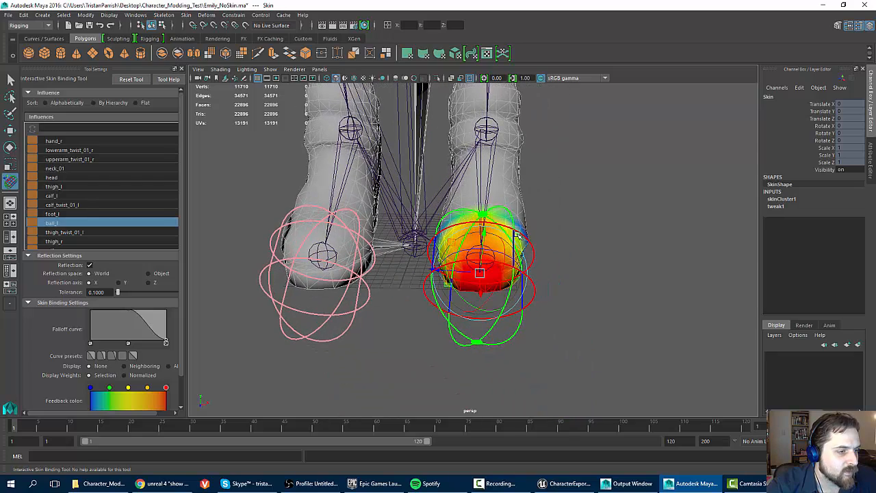
pyautogui.moveTo(521, 234); pyautogui.dragTo(323, 219)
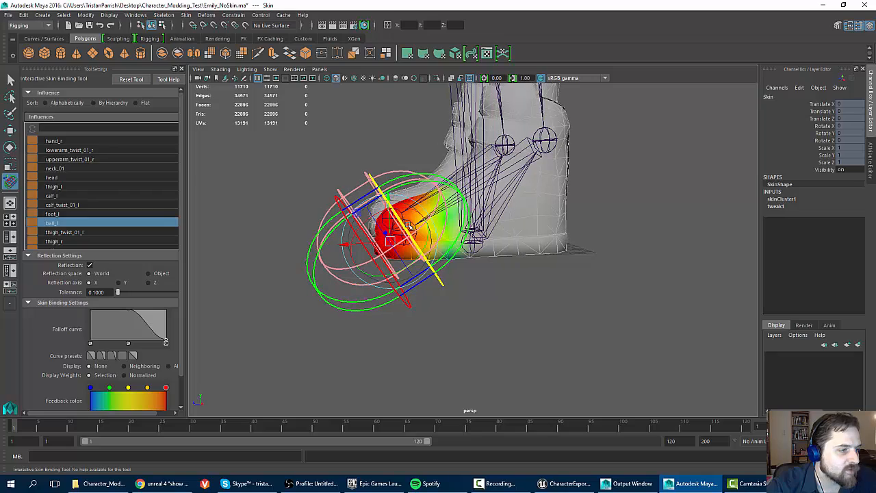
# Test the binding by rotating the upperarm_l joint up to about horizontal, and undo the rotation
pyautogui.keyDown('alt'); pyautogui.moveTo(260, 187); pyautogui.dragTo(364, 198); pyautogui.keyUp('alt')
pyautogui.scroll(-5, 364, 184)
pyautogui.keyDown('alt'); pyautogui.moveTo(364, 174); pyautogui.dragTo(381, 281, button='middle'); pyautogui.keyUp('alt')
pyautogui.scroll(-4, 384, 289)
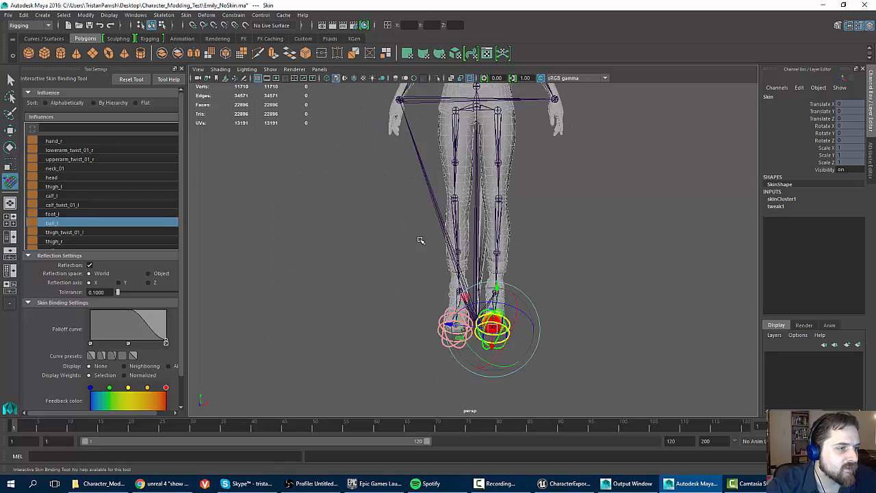
pyautogui.scroll(-3, 420, 243)
pyautogui.keyDown('alt'); pyautogui.moveTo(421, 248); pyautogui.dragTo(429, 349, button='middle'); pyautogui.keyUp('alt')
pyautogui.press('w')
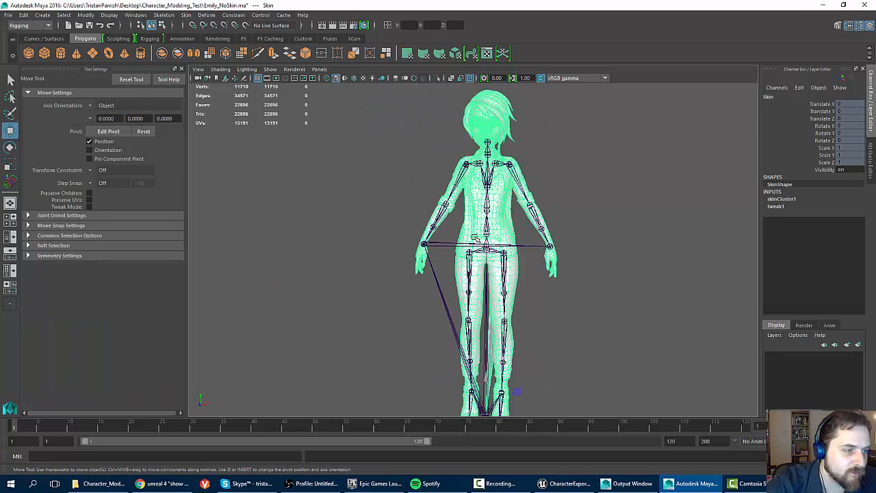
pyautogui.click(520, 174)
pyautogui.scroll(5, 458, 202)
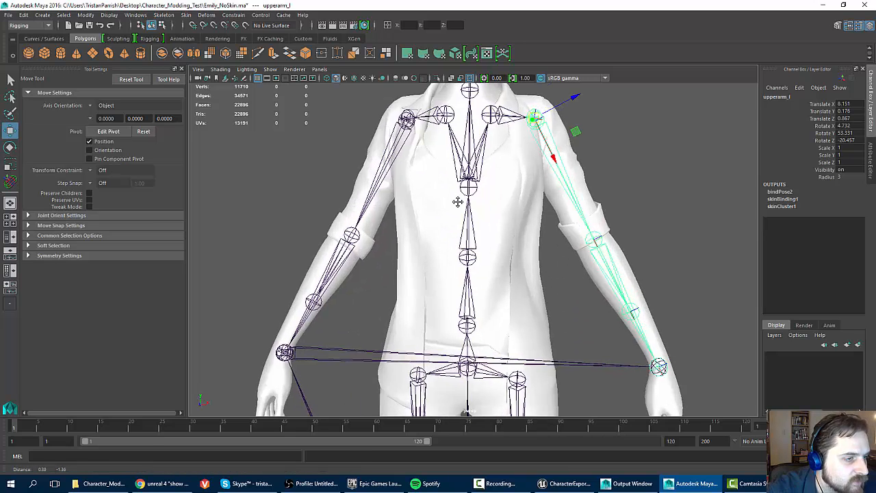
pyautogui.scroll(-3, 458, 202)
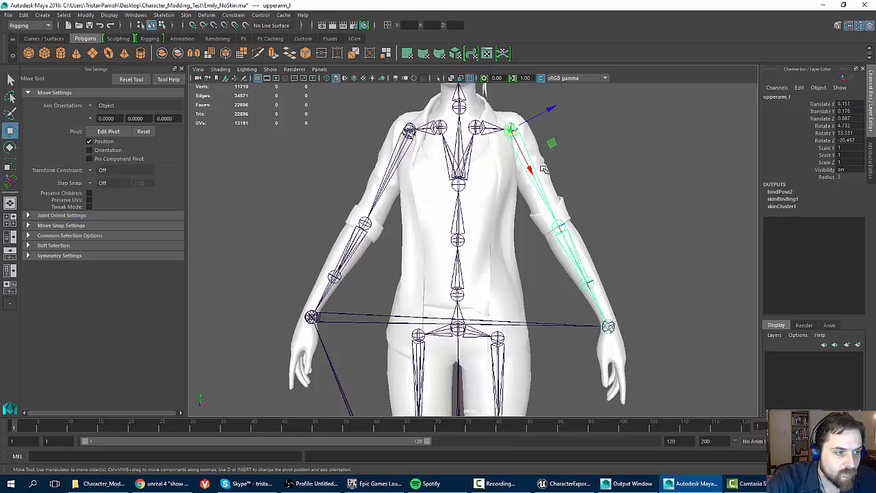
pyautogui.press('e')
pyautogui.moveTo(493, 166); pyautogui.dragTo(524, 188)
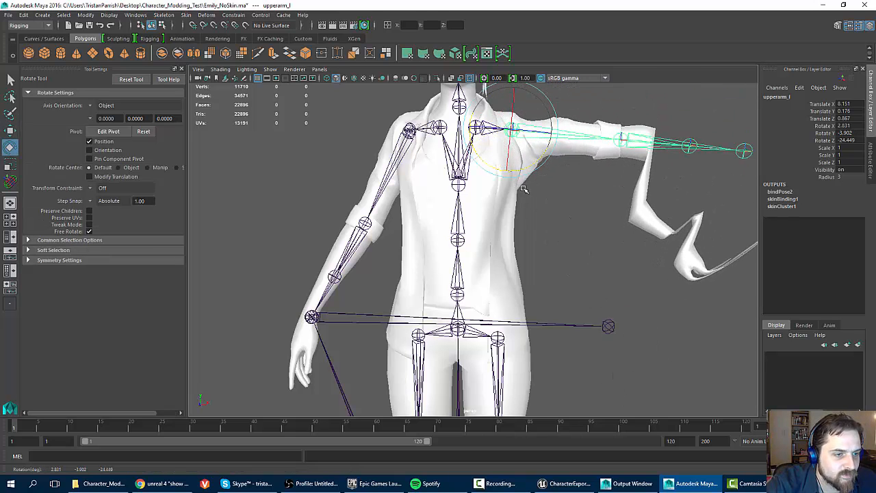
pyautogui.scroll(-2, 520, 216)
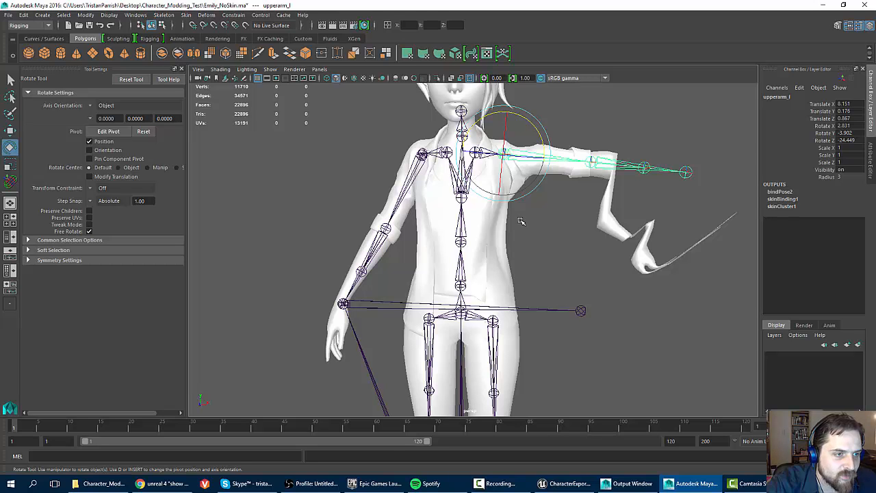
pyautogui.press('z')
# Examine the ik_hand_gun and ik_hand_root joints and how they run between the hands and the feet
pyautogui.click(550, 310)
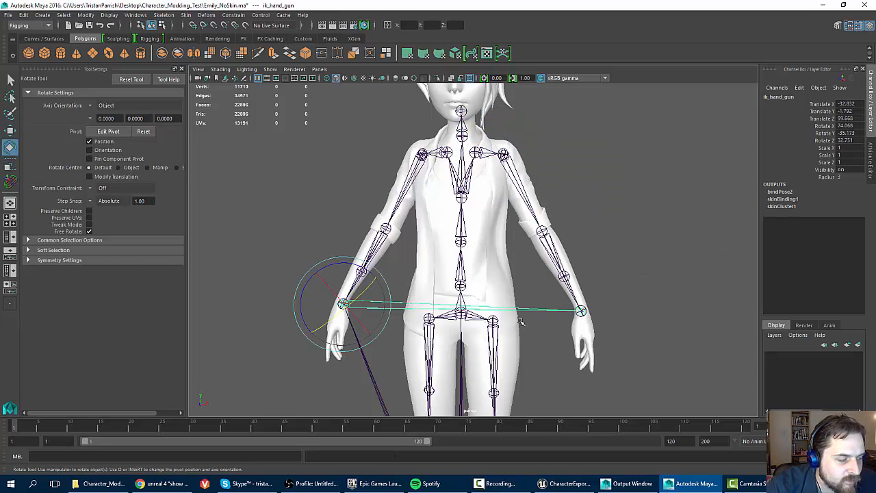
pyautogui.scroll(-3, 521, 322)
pyautogui.scroll(2, 507, 220)
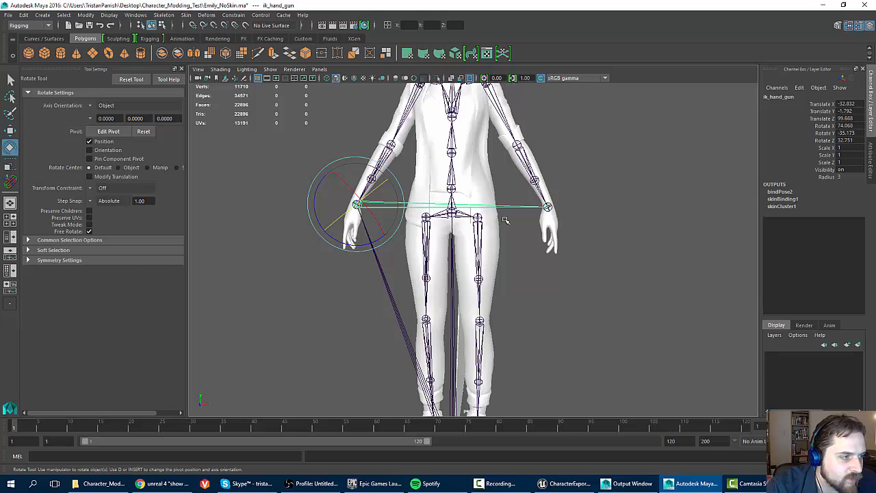
pyautogui.click(386, 287)
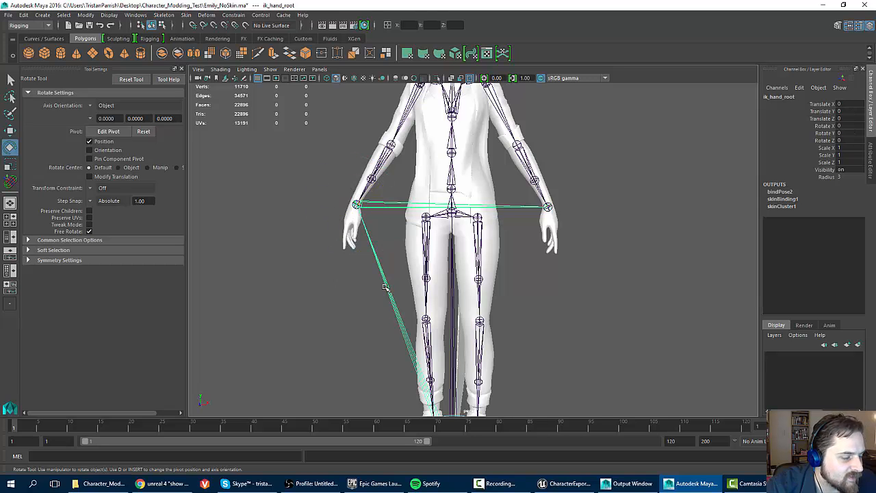
pyautogui.press('f')
pyautogui.keyDown('alt'); pyautogui.moveTo(366, 191); pyautogui.dragTo(552, 272); pyautogui.keyUp('alt')
pyautogui.scroll(4, 458, 199)
pyautogui.keyDown('alt'); pyautogui.moveTo(457, 199); pyautogui.dragTo(463, 194); pyautogui.keyUp('alt')
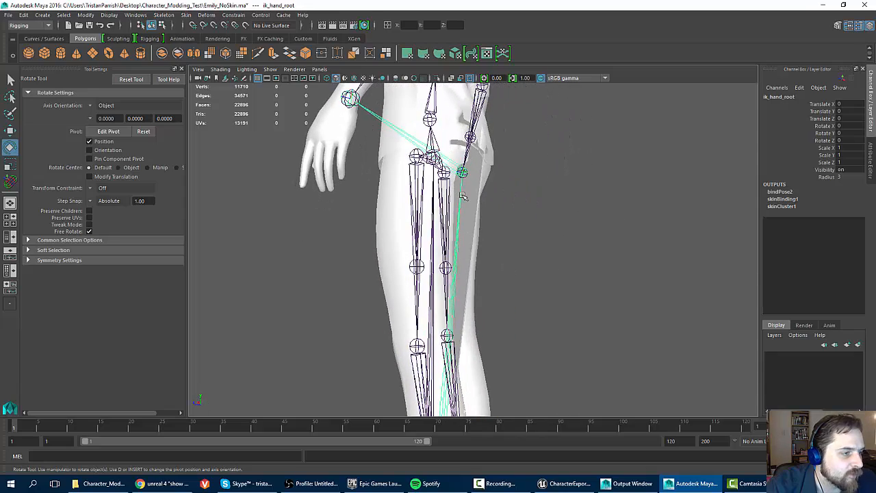
# Select the skin mesh again and reactivate the Interactive Skin Binding Tool
pyautogui.click(486, 163)
pyautogui.keyDown('alt'); pyautogui.moveTo(473, 256); pyautogui.dragTo(456, 261); pyautogui.keyUp('alt')
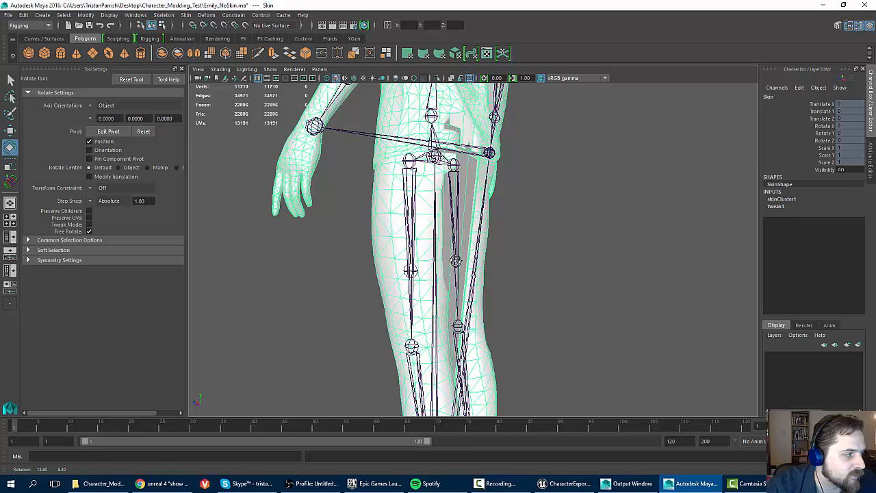
pyautogui.click(9, 185)
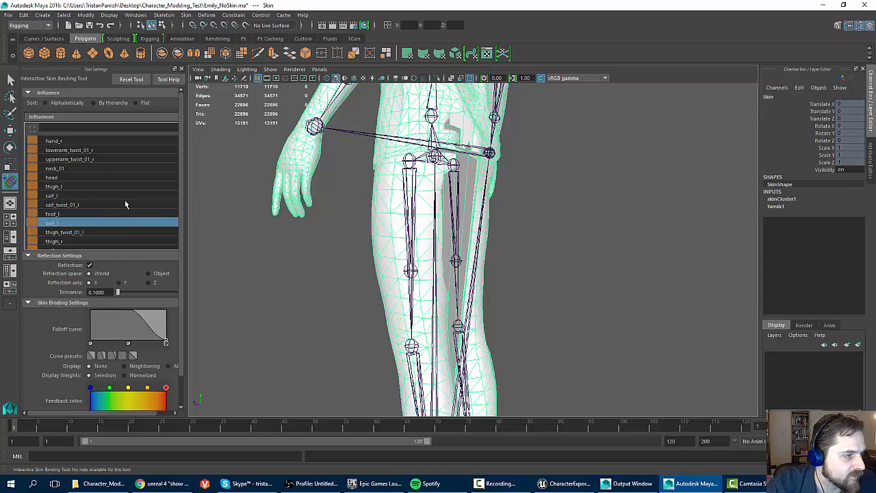
pyautogui.scroll(-3, 388, 180)
pyautogui.keyDown('alt'); pyautogui.moveTo(391, 186); pyautogui.dragTo(438, 219); pyautogui.keyUp('alt')
# Select the thigh_l influence and extend the upper end of its volume further up over the left hip
pyautogui.click(60, 187)
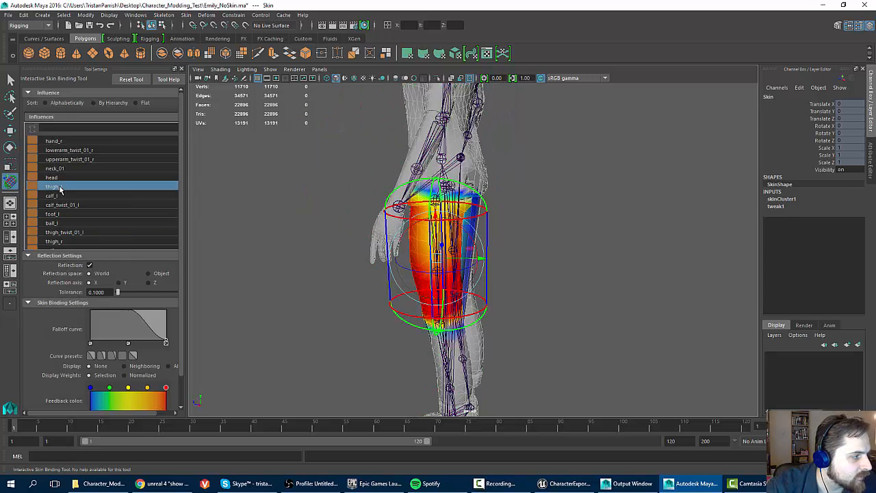
pyautogui.keyDown('alt'); pyautogui.moveTo(489, 198); pyautogui.dragTo(500, 218); pyautogui.keyUp('alt')
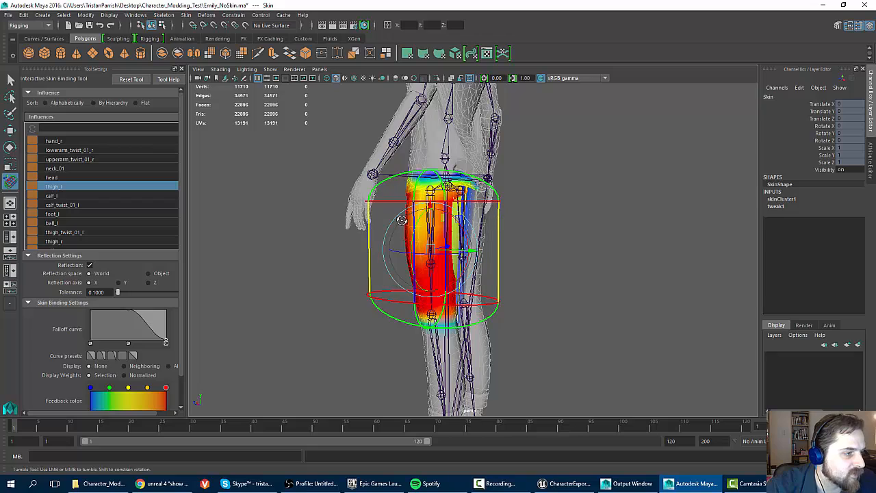
pyautogui.keyDown('alt'); pyautogui.moveTo(402, 219); pyautogui.dragTo(446, 175); pyautogui.keyUp('alt')
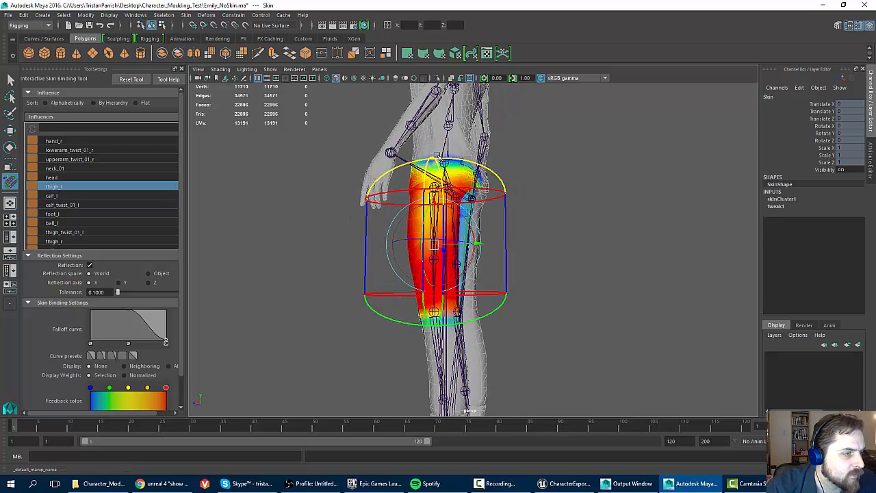
pyautogui.keyDown('alt'); pyautogui.moveTo(411, 167); pyautogui.dragTo(381, 240); pyautogui.keyUp('alt')
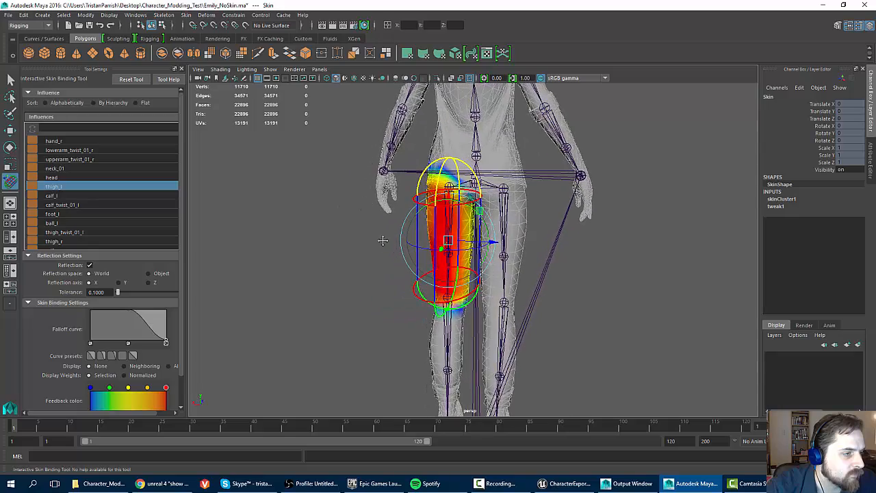
pyautogui.keyDown('alt'); pyautogui.moveTo(382, 241); pyautogui.dragTo(385, 228, button='middle'); pyautogui.keyUp('alt')
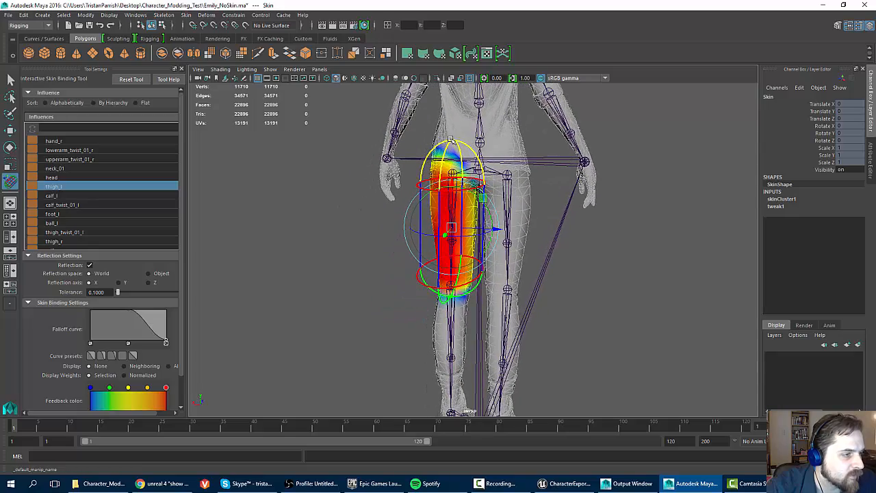
pyautogui.keyDown('alt'); pyautogui.moveTo(408, 206); pyautogui.dragTo(386, 215); pyautogui.keyUp('alt')
pyautogui.keyDown('alt'); pyautogui.moveTo(386, 215); pyautogui.dragTo(393, 155, button='right'); pyautogui.keyUp('alt')
pyautogui.keyDown('alt'); pyautogui.moveTo(392, 154); pyautogui.dragTo(516, 173); pyautogui.keyUp('alt')
pyautogui.keyDown('alt'); pyautogui.moveTo(328, 218); pyautogui.dragTo(329, 273, button='right'); pyautogui.keyUp('alt')
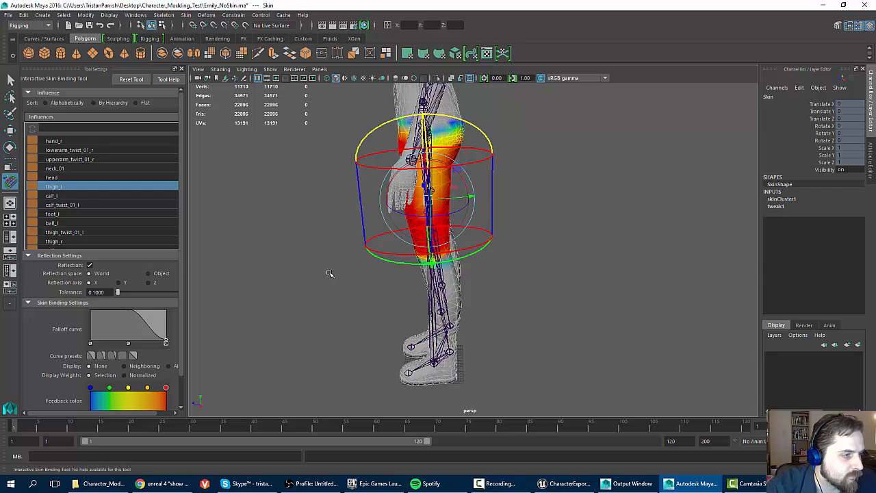
pyautogui.keyDown('alt'); pyautogui.moveTo(330, 273); pyautogui.dragTo(442, 243); pyautogui.keyUp('alt')
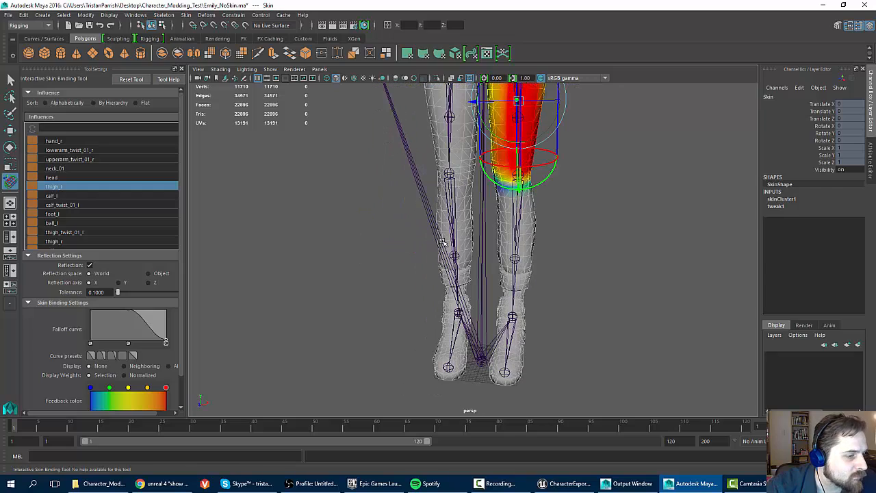
# Select the ik_foot_root influence and shrink its volume until it no longer covers either foot
pyautogui.scroll(-4, 61, 179)
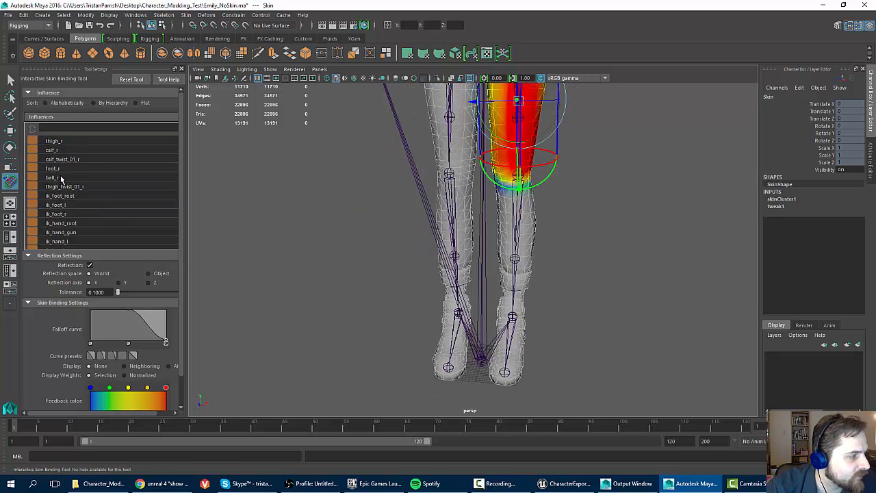
pyautogui.click(60, 191)
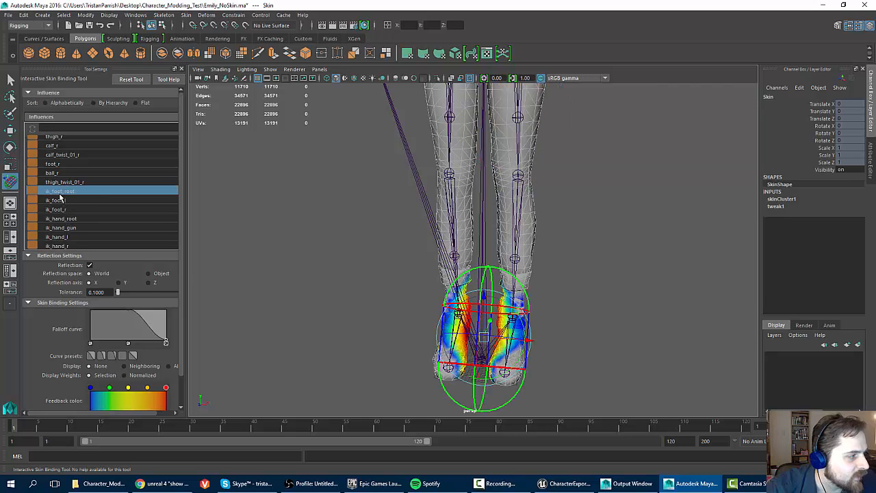
pyautogui.keyDown('alt'); pyautogui.moveTo(483, 297); pyautogui.dragTo(484, 216); pyautogui.keyUp('alt')
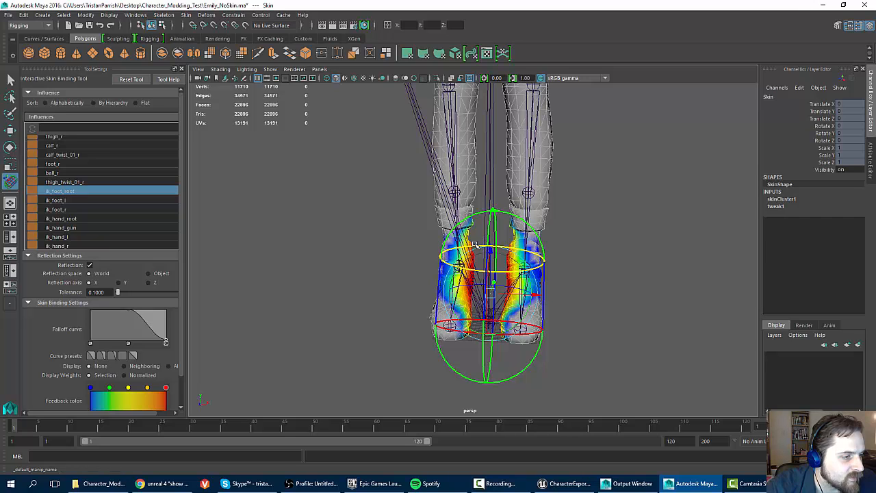
pyautogui.moveTo(475, 246); pyautogui.dragTo(378, 404)
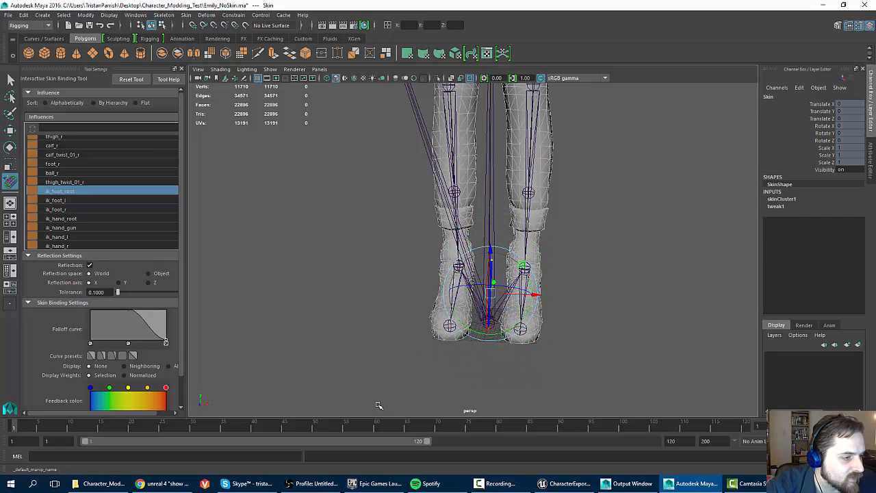
# Move the ik_foot_l influence volume sideways clear of the left foot and check the mirrored ik_foot_r volume
pyautogui.click(59, 201)
pyautogui.keyDown('alt'); pyautogui.moveTo(358, 242); pyautogui.dragTo(477, 197); pyautogui.keyUp('alt')
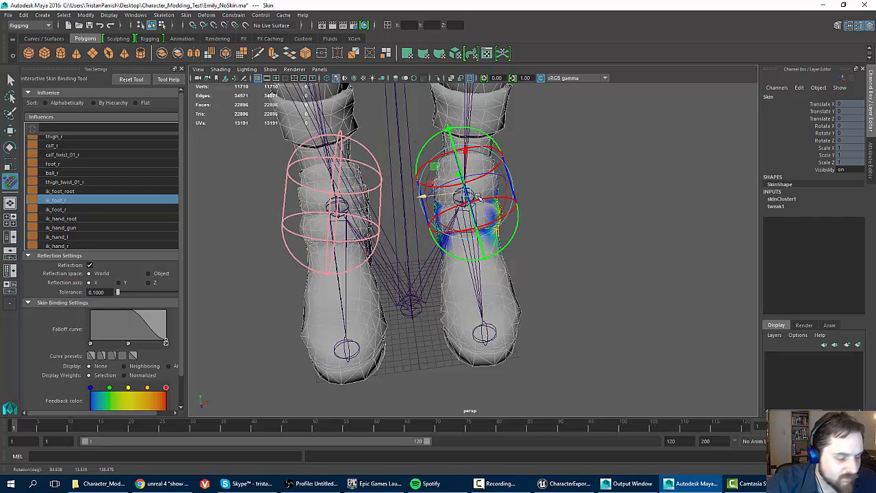
pyautogui.hotkey('ctrl', 'z')
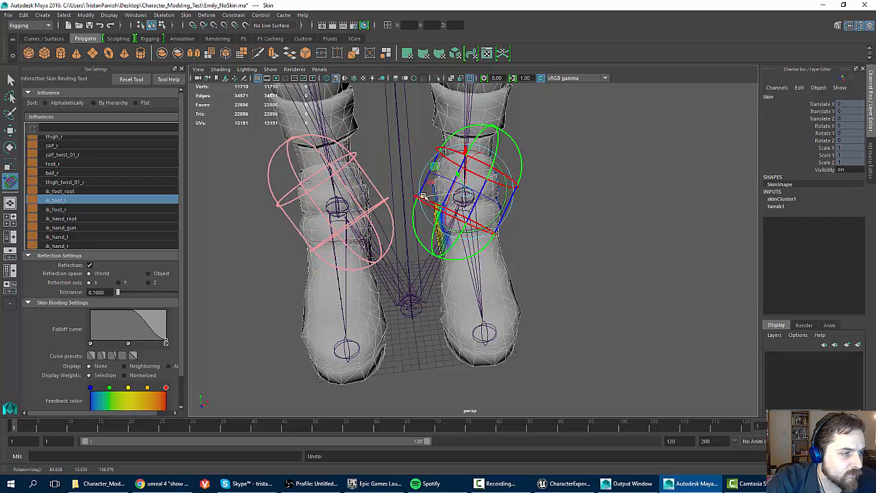
pyautogui.moveTo(423, 196); pyautogui.dragTo(602, 180)
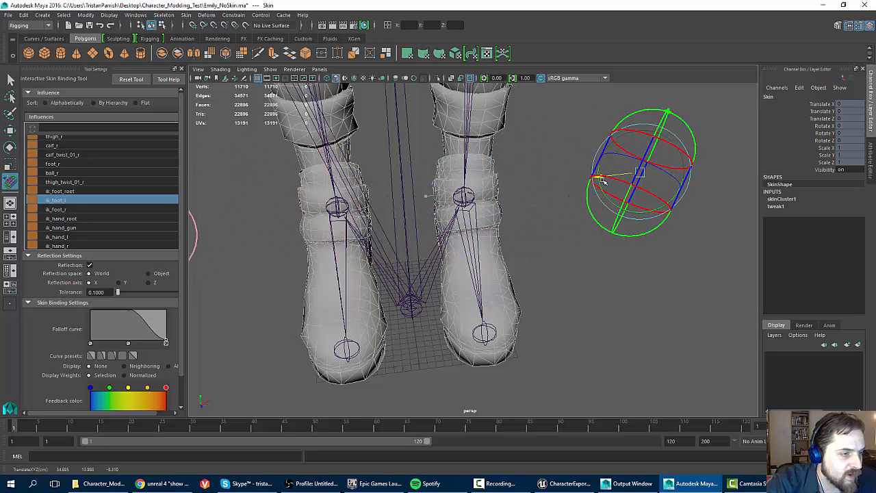
pyautogui.scroll(-3, 413, 195)
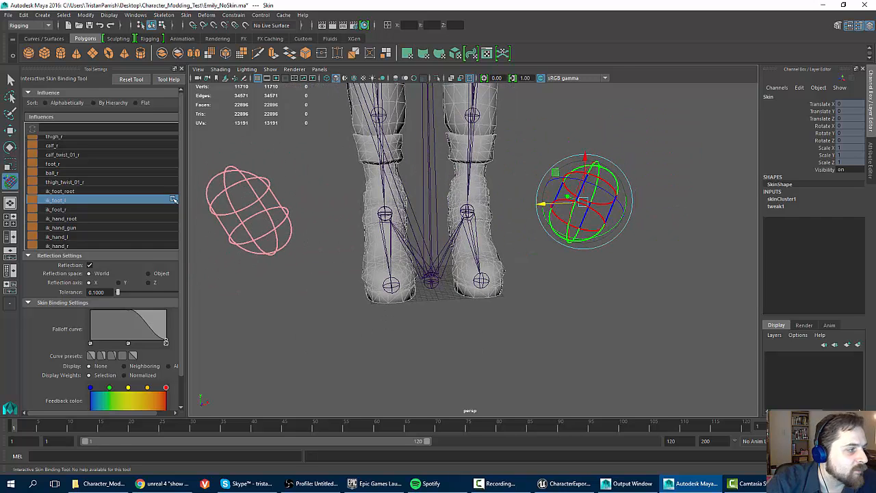
pyautogui.click(59, 209)
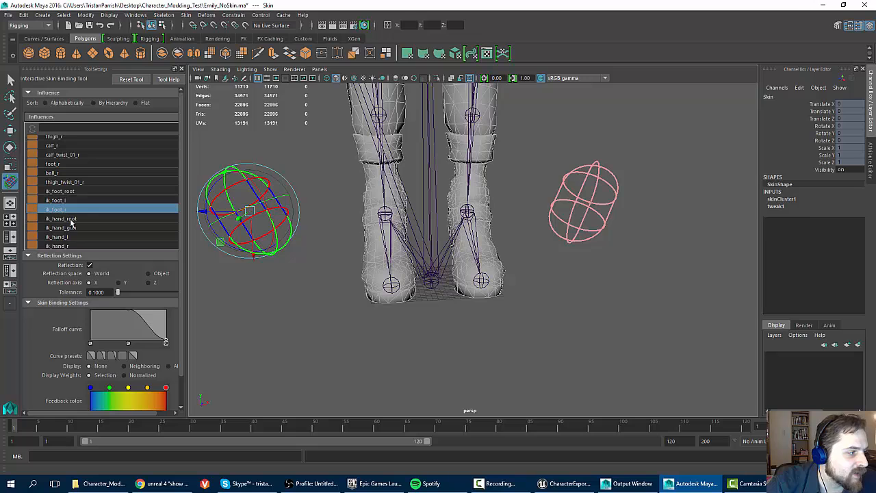
# Select the ik_hand_root influence and collapse the radius of its volume between the right hand and the feet to a thin line
pyautogui.click(69, 218)
pyautogui.scroll(-3, 245, 224)
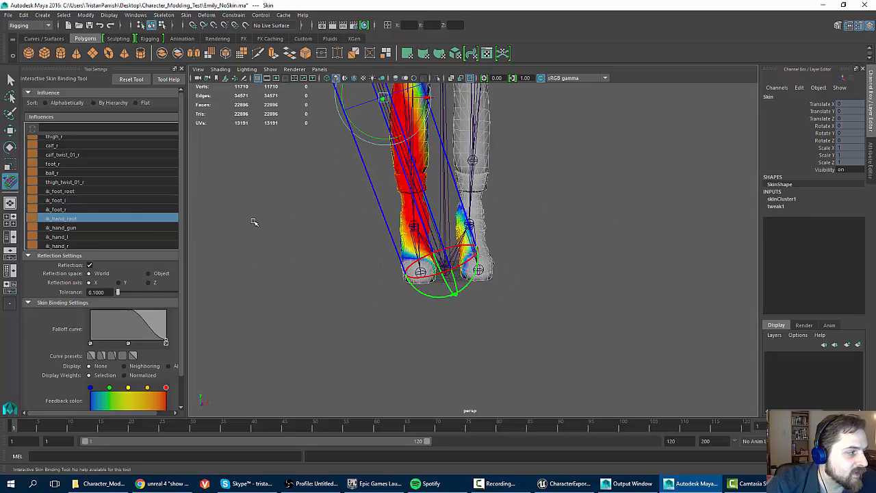
pyautogui.keyDown('alt'); pyautogui.moveTo(358, 177); pyautogui.dragTo(377, 272, button='middle'); pyautogui.keyUp('alt')
pyautogui.scroll(-2, 381, 270)
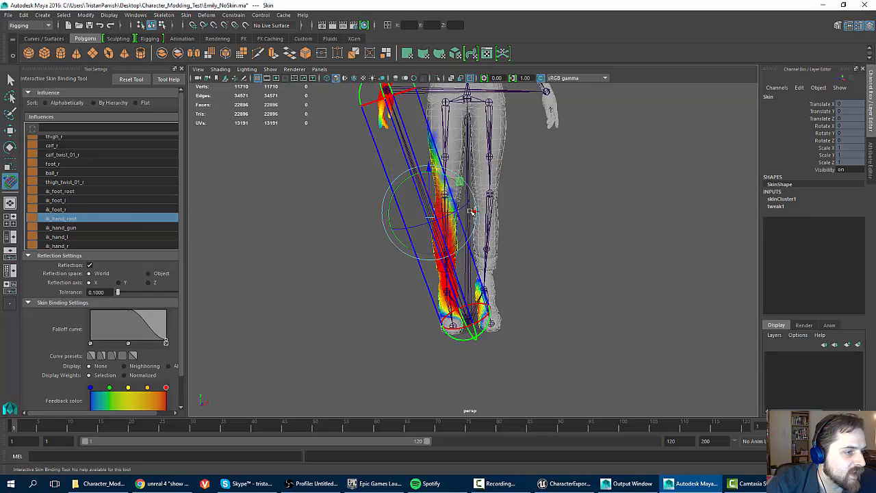
pyautogui.scroll(3, 414, 189)
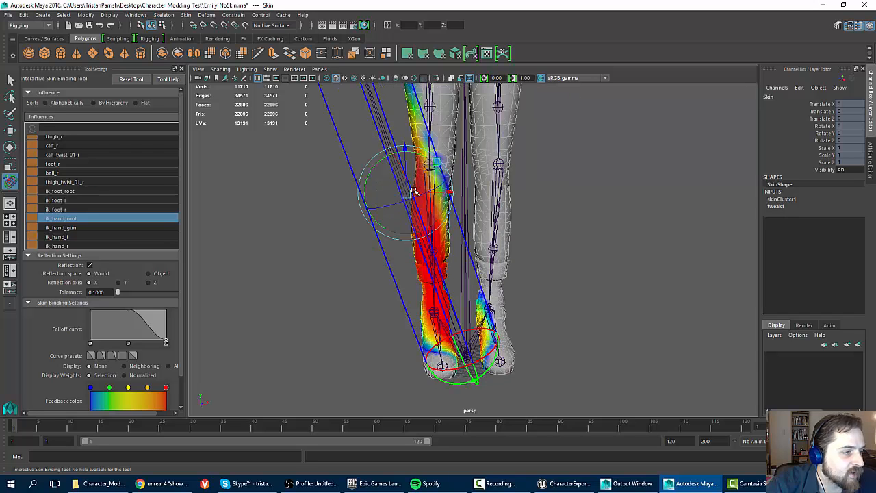
pyautogui.keyDown('alt'); pyautogui.moveTo(413, 191); pyautogui.dragTo(431, 192); pyautogui.keyUp('alt')
pyautogui.scroll(-3, 429, 192)
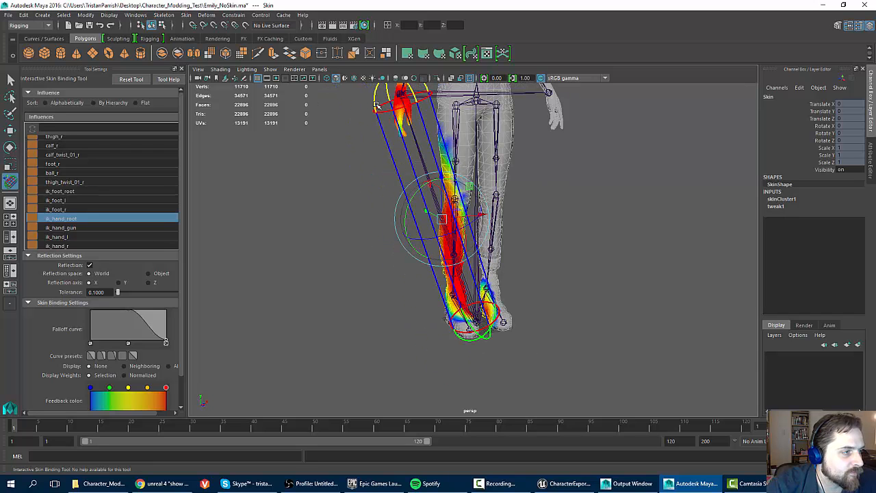
pyautogui.moveTo(375, 104); pyautogui.dragTo(332, 146)
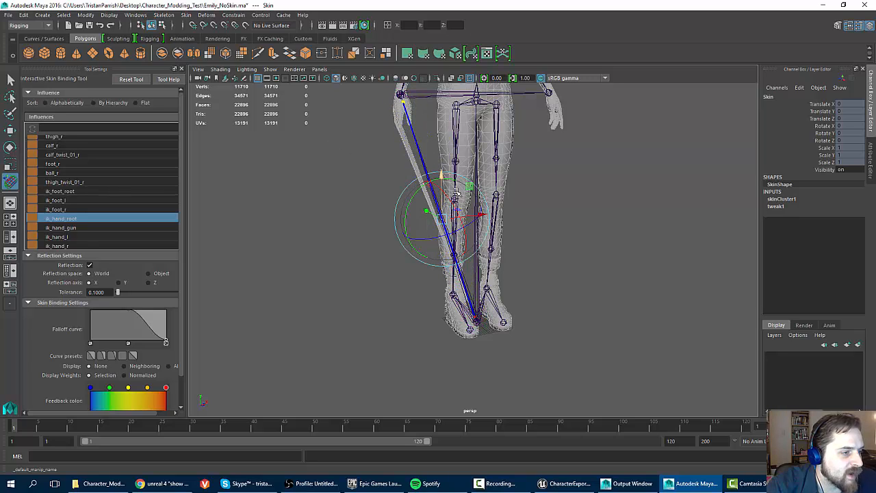
# Move the collapsed ik_hand_root volume outward beside the right leg, clear of the mesh
pyautogui.moveTo(479, 217); pyautogui.dragTo(453, 219)
pyautogui.scroll(4, 458, 209)
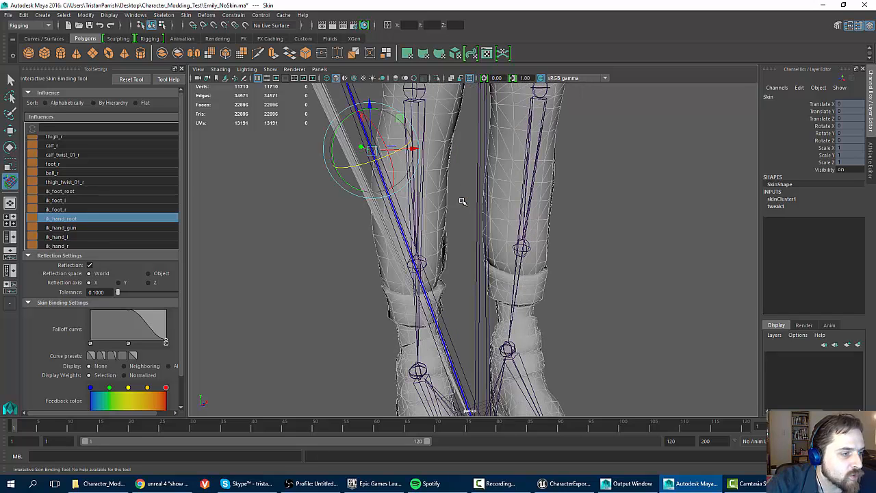
pyautogui.moveTo(411, 147); pyautogui.dragTo(268, 167)
pyautogui.scroll(-5, 301, 226)
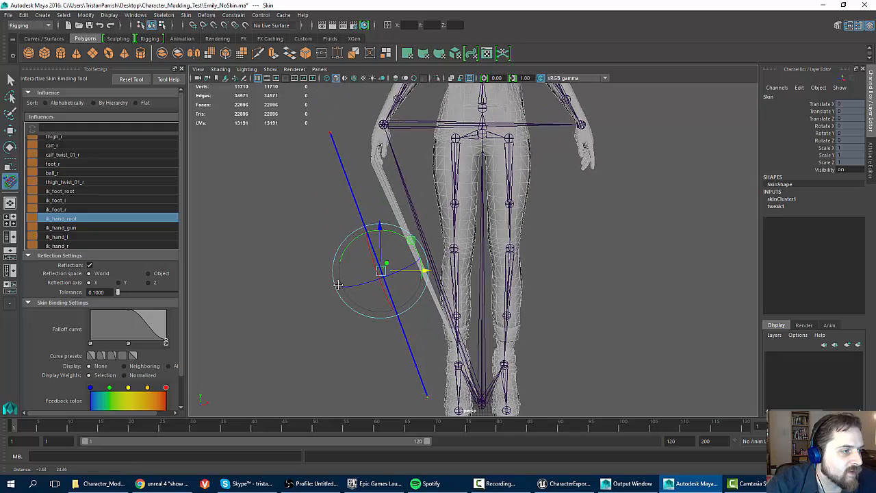
# Select the ik_hand_gun influence and move its volume sideways from the hips until it is clear of the mesh
pyautogui.click(70, 228)
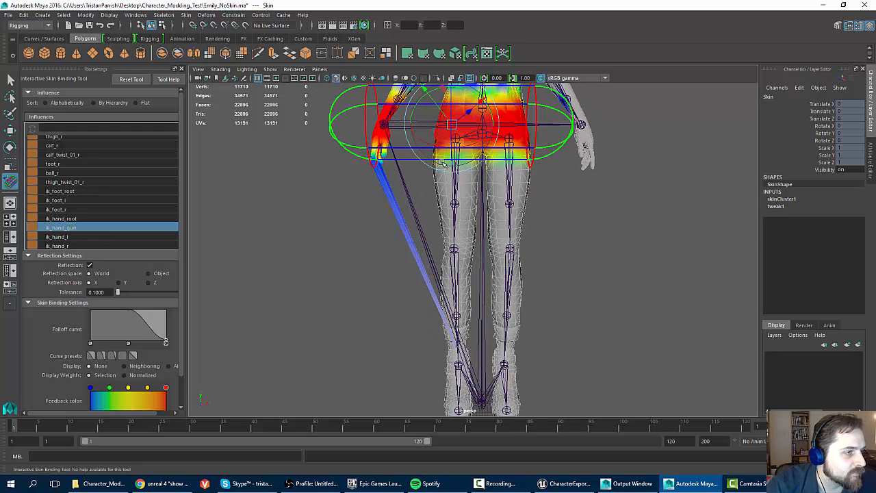
pyautogui.keyDown('alt'); pyautogui.moveTo(449, 149); pyautogui.dragTo(444, 211, button='middle'); pyautogui.keyUp('alt')
pyautogui.moveTo(443, 211)
pyautogui.keyDown('alt'); pyautogui.mouseDown()
pyautogui.moveTo(452, 213)
pyautogui.moveTo(438, 215)
pyautogui.mouseUp(); pyautogui.keyUp('alt')
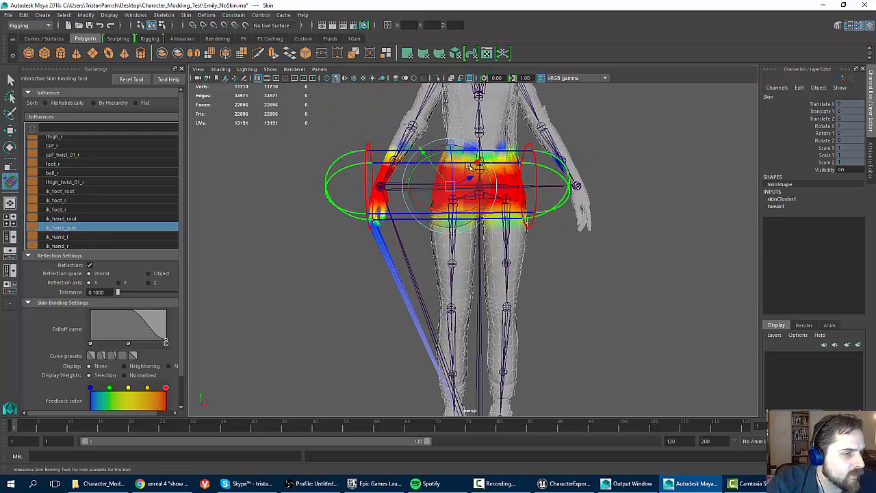
pyautogui.keyDown('alt'); pyautogui.moveTo(469, 167); pyautogui.dragTo(634, 199); pyautogui.keyUp('alt')
pyautogui.keyDown('alt'); pyautogui.moveTo(562, 182); pyautogui.dragTo(802, 209); pyautogui.keyUp('alt')
pyautogui.scroll(-7, 588, 219)
pyautogui.keyDown('alt'); pyautogui.moveTo(589, 219); pyautogui.dragTo(552, 215); pyautogui.keyUp('alt')
# Select the ik_hand_l influence, tilt its volume and move it down and outward from the left hand, clear of the mesh
pyautogui.click(56, 237)
pyautogui.scroll(6, 553, 214)
pyautogui.keyDown('alt'); pyautogui.moveTo(546, 211); pyautogui.dragTo(475, 226, button='middle'); pyautogui.keyUp('alt')
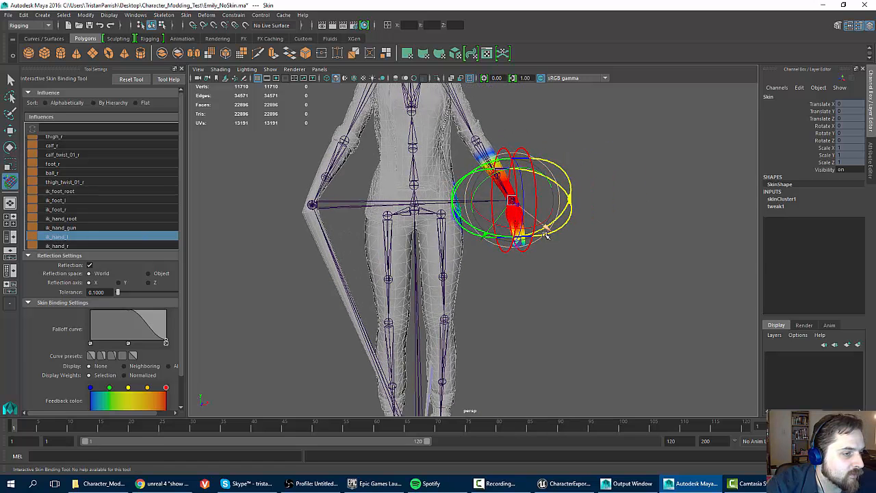
pyautogui.moveTo(546, 234); pyautogui.dragTo(652, 250)
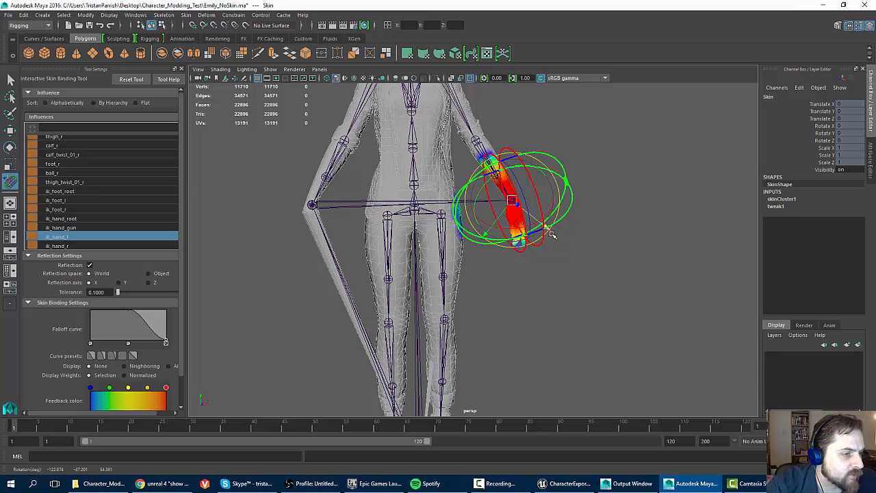
pyautogui.moveTo(550, 232); pyautogui.dragTo(715, 294)
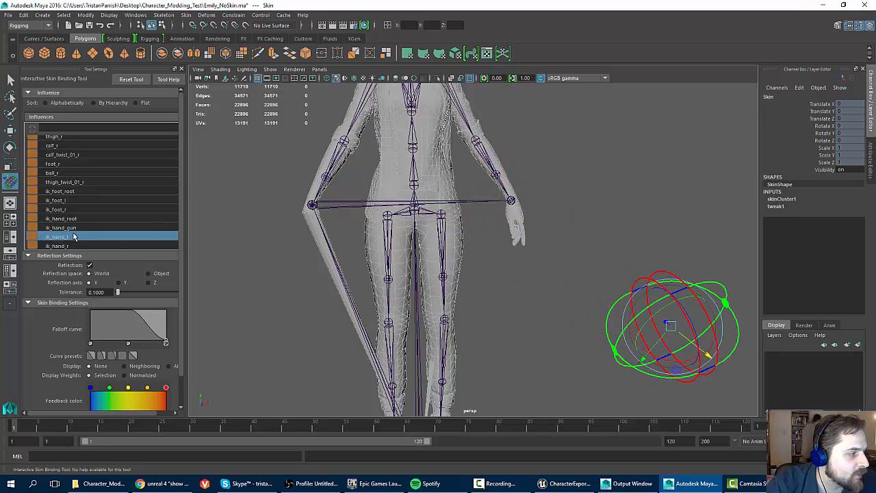
# Select the ik_hand_r influence and move its volume down and outward from the right hand
pyautogui.click(56, 246)
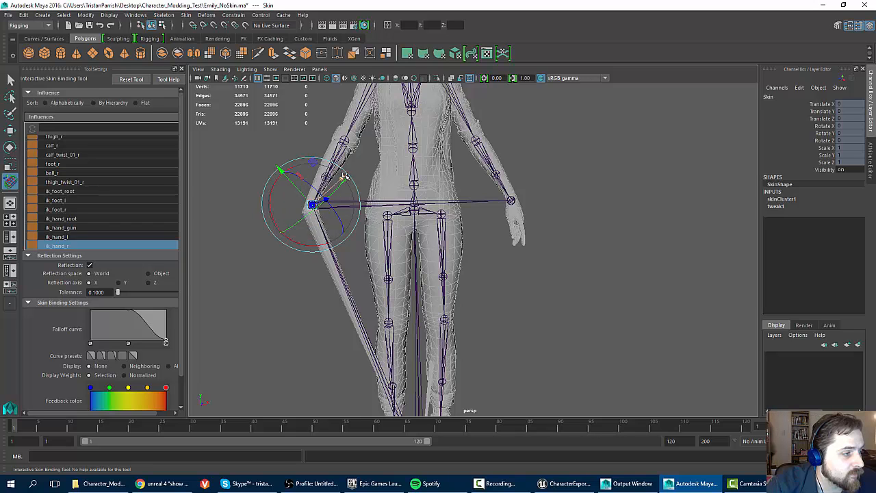
pyautogui.moveTo(326, 163); pyautogui.dragTo(267, 216)
pyautogui.scroll(-5, 304, 192)
pyautogui.scroll(3, 303, 193)
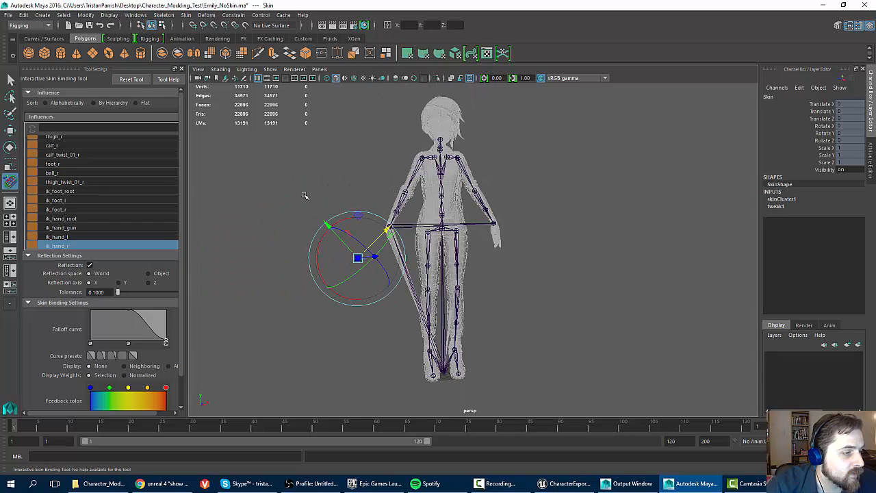
# Examine the skin mesh around the hands, legs, hips and lower back from the front and behind for remaining deformation
pyautogui.scroll(4, 296, 199)
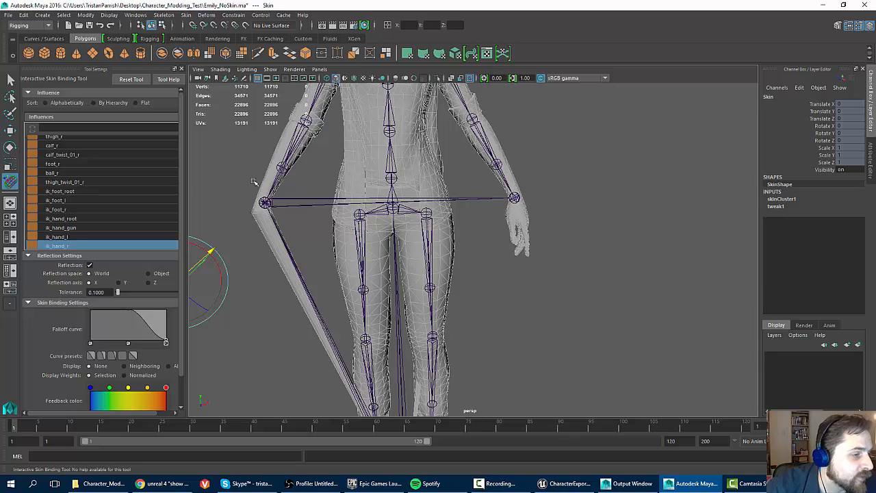
pyautogui.scroll(-4, 270, 183)
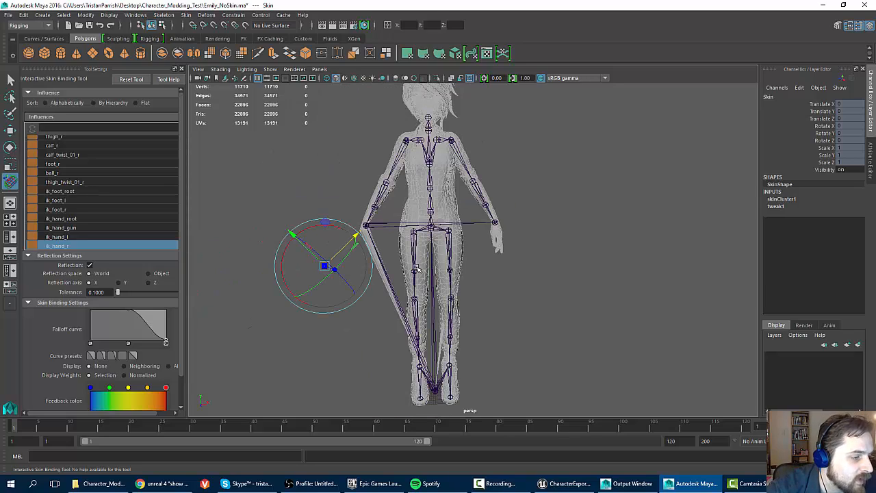
pyautogui.scroll(5, 416, 268)
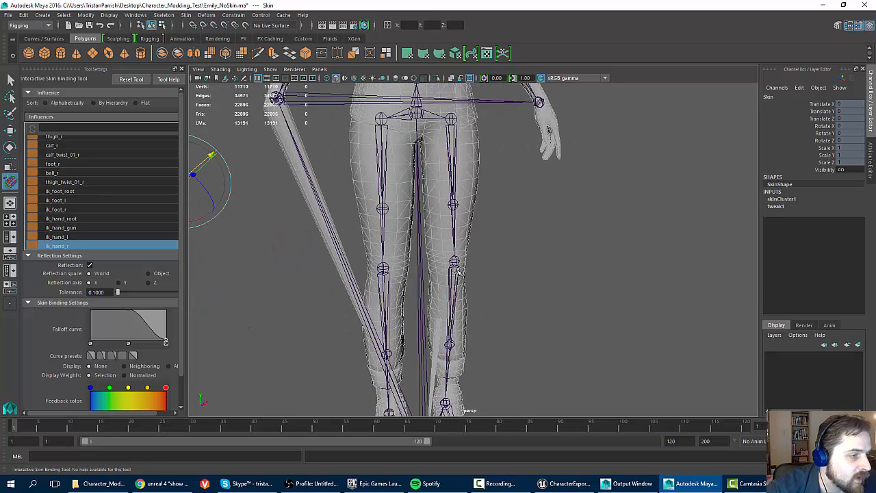
pyautogui.keyDown('alt'); pyautogui.moveTo(458, 271); pyautogui.dragTo(305, 223); pyautogui.keyUp('alt')
pyautogui.scroll(2, 424, 211)
pyautogui.keyDown('alt'); pyautogui.moveTo(426, 211); pyautogui.dragTo(417, 298, button='middle'); pyautogui.keyUp('alt')
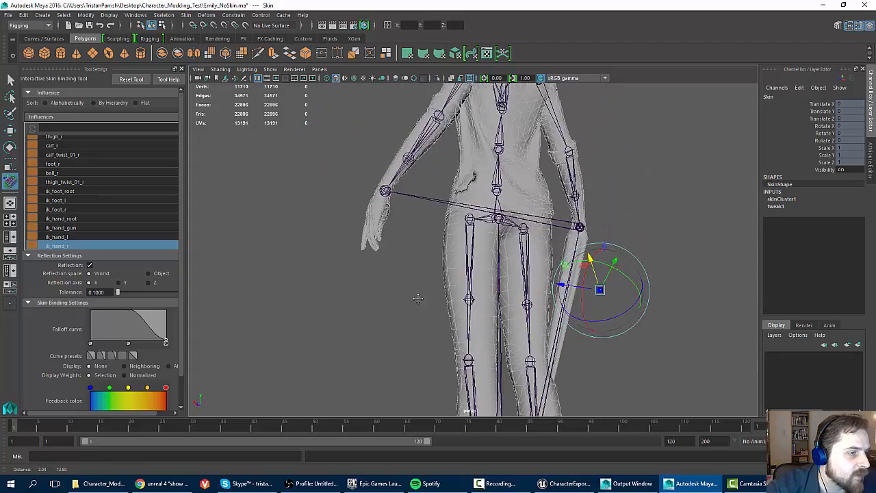
pyautogui.scroll(1, 417, 299)
pyautogui.keyDown('alt'); pyautogui.moveTo(418, 298); pyautogui.dragTo(391, 308); pyautogui.keyUp('alt')
pyautogui.keyDown('alt'); pyautogui.moveTo(403, 247); pyautogui.dragTo(405, 275, button='middle'); pyautogui.keyUp('alt')
pyautogui.scroll(3, 414, 254)
pyautogui.keyDown('alt'); pyautogui.moveTo(417, 233); pyautogui.dragTo(438, 190); pyautogui.keyUp('alt')
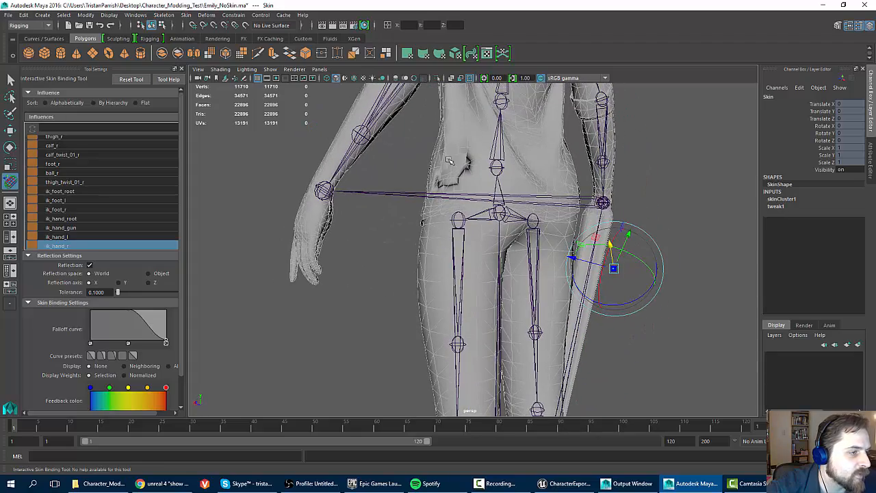
# Select the spine_01 influence and slightly widen its volume around the waist to cover the torn mesh on the lower back
pyautogui.click(448, 159)
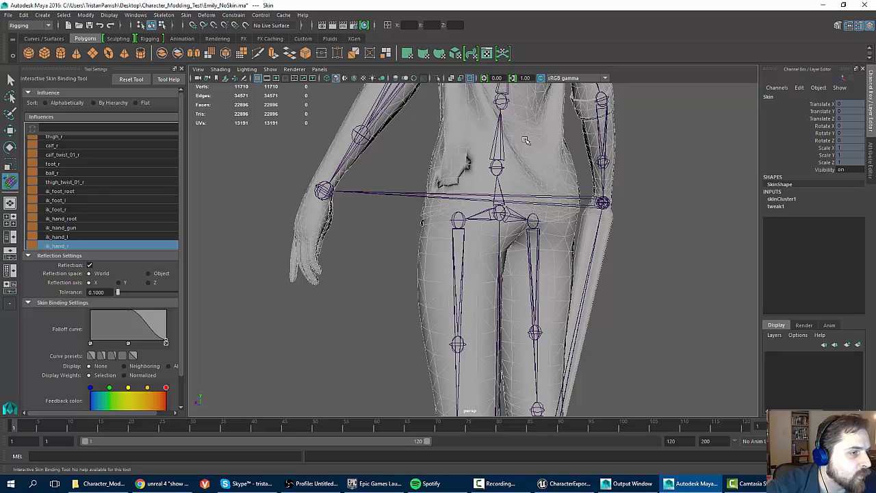
pyautogui.keyDown('alt'); pyautogui.moveTo(527, 143); pyautogui.dragTo(534, 260); pyautogui.keyUp('alt')
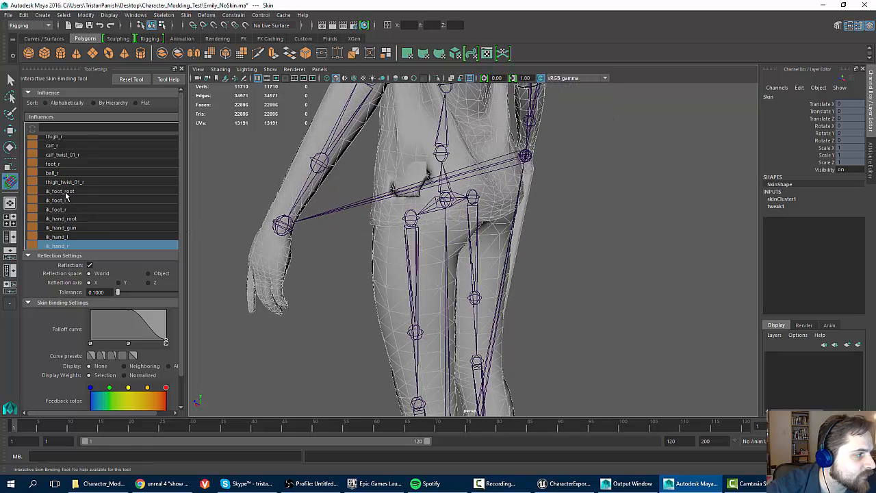
pyautogui.scroll(10, 62, 193)
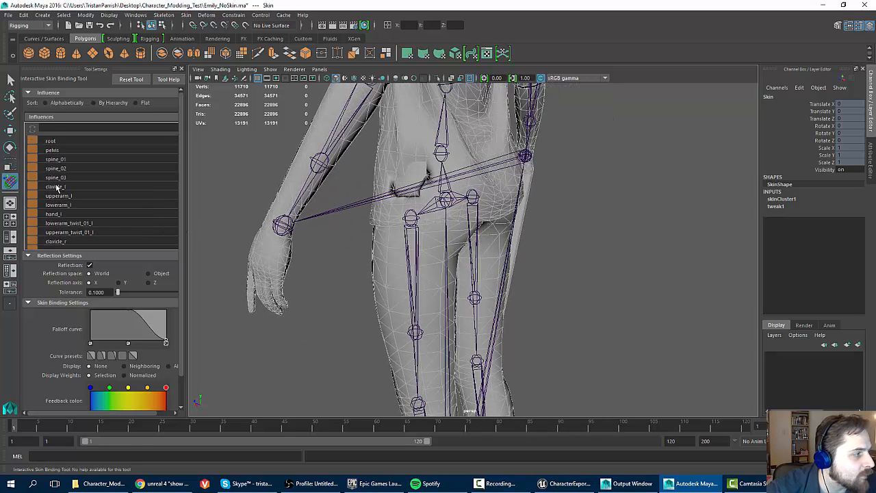
pyautogui.click(57, 159)
pyautogui.keyDown('alt'); pyautogui.moveTo(490, 121); pyautogui.dragTo(423, 123); pyautogui.keyUp('alt')
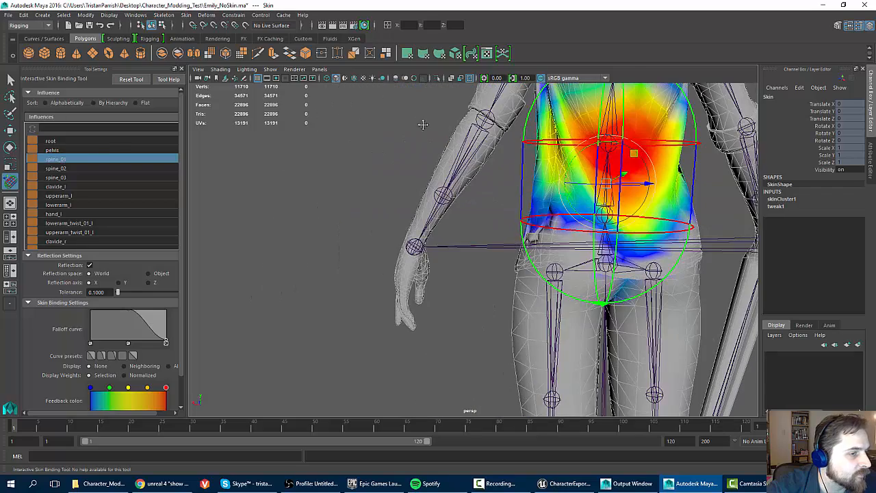
pyautogui.keyDown('alt'); pyautogui.moveTo(423, 124); pyautogui.dragTo(406, 155, button='middle'); pyautogui.keyUp('alt')
pyautogui.moveTo(506, 220); pyautogui.dragTo(500, 220)
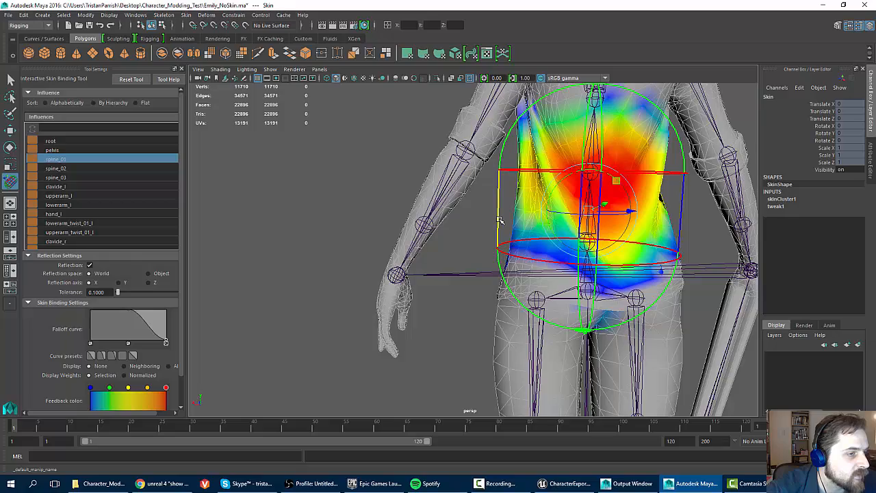
# Examine the whole character from the side and front for remaining mesh deformation, and leave interactive binding for the Move tool
pyautogui.keyDown('alt'); pyautogui.moveTo(499, 220); pyautogui.dragTo(482, 229); pyautogui.keyUp('alt')
pyautogui.scroll(-5, 479, 228)
pyautogui.scroll(-3, 381, 250)
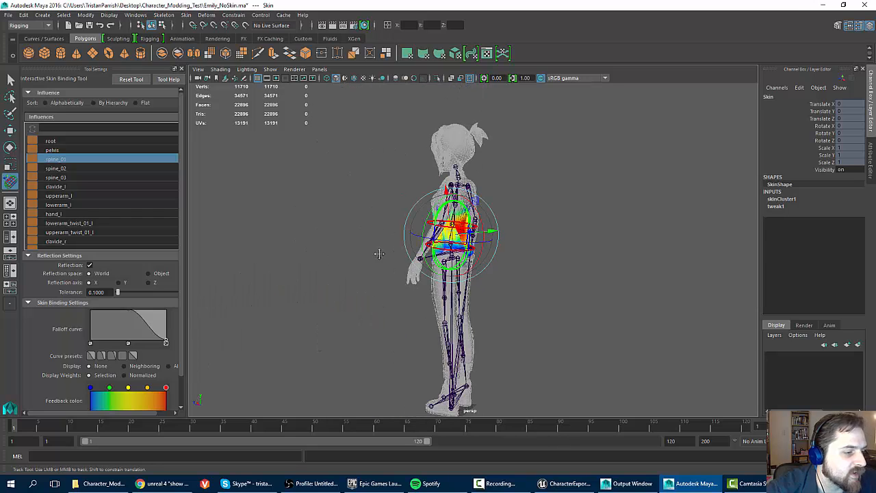
pyautogui.keyDown('alt'); pyautogui.moveTo(381, 251); pyautogui.dragTo(388, 190, button='middle'); pyautogui.keyUp('alt')
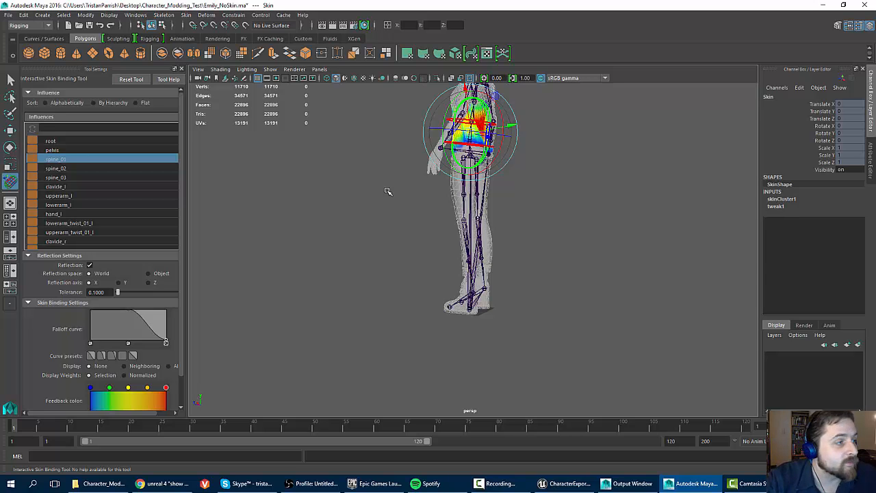
pyautogui.keyDown('alt'); pyautogui.moveTo(294, 238); pyautogui.dragTo(493, 298); pyautogui.keyUp('alt')
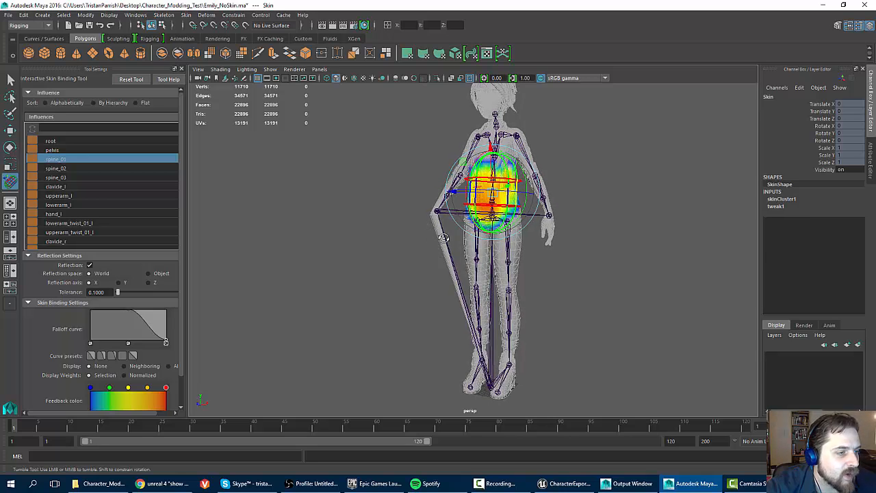
pyautogui.keyDown('alt'); pyautogui.moveTo(444, 237); pyautogui.dragTo(458, 241); pyautogui.keyUp('alt')
pyautogui.press('w')
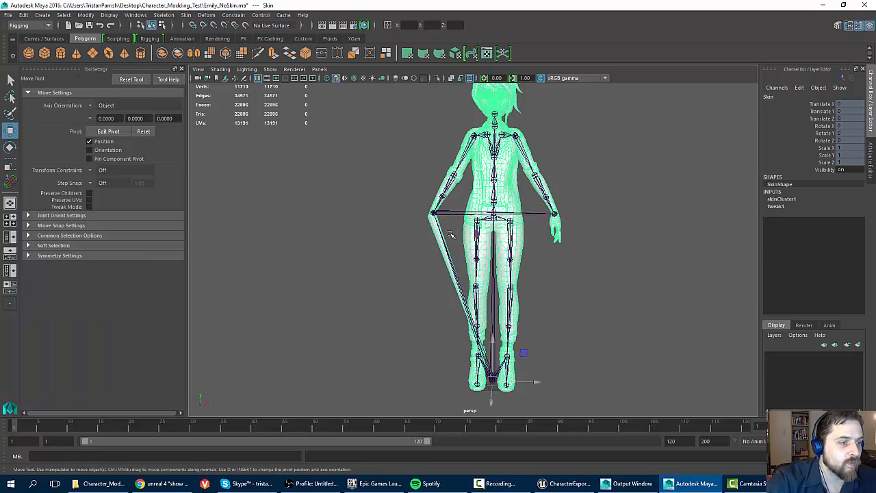